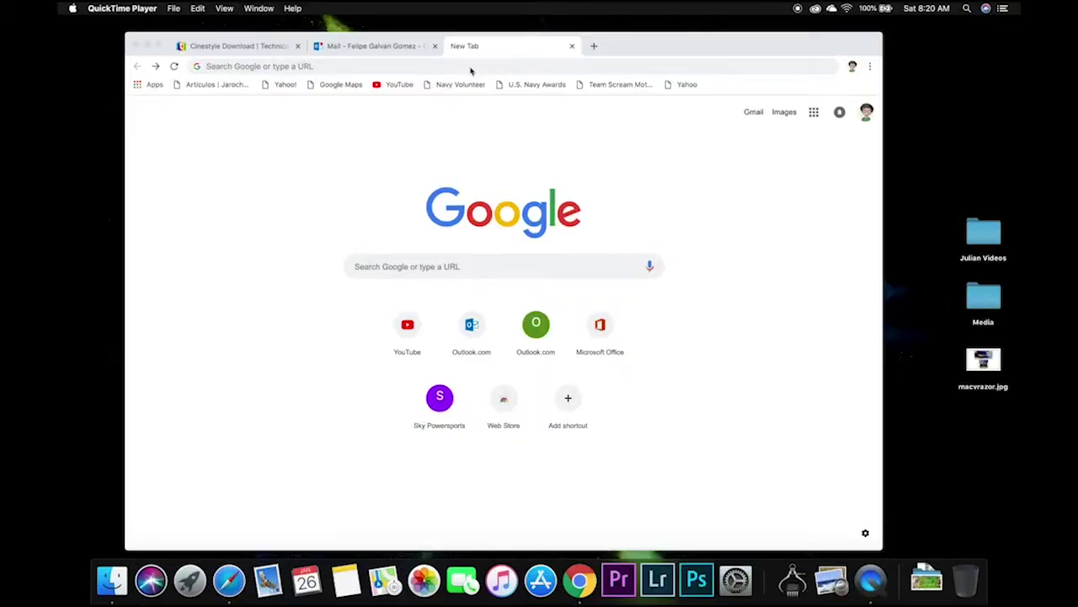
Step: Search Google for 'cinestyle' and open the Cinestyle Download | Technicolor result
click(452, 267)
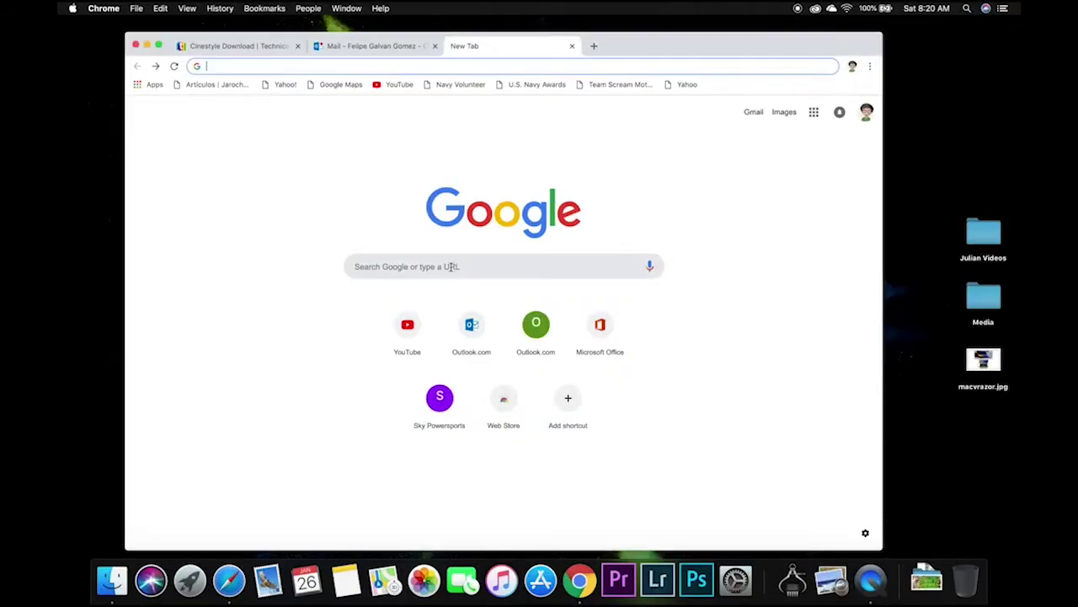
text(cin)
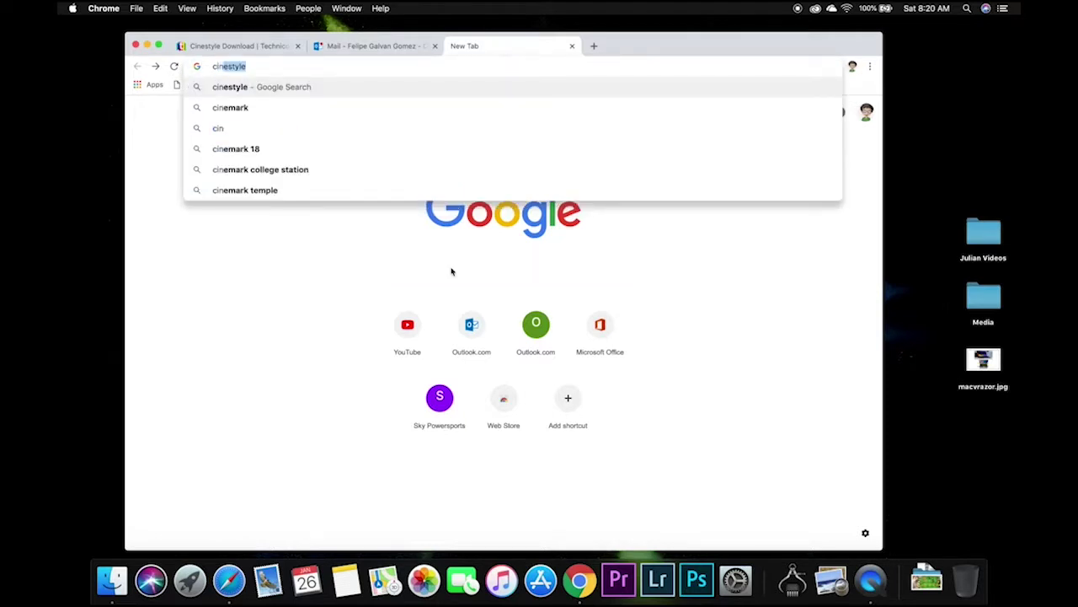
text(estyle)
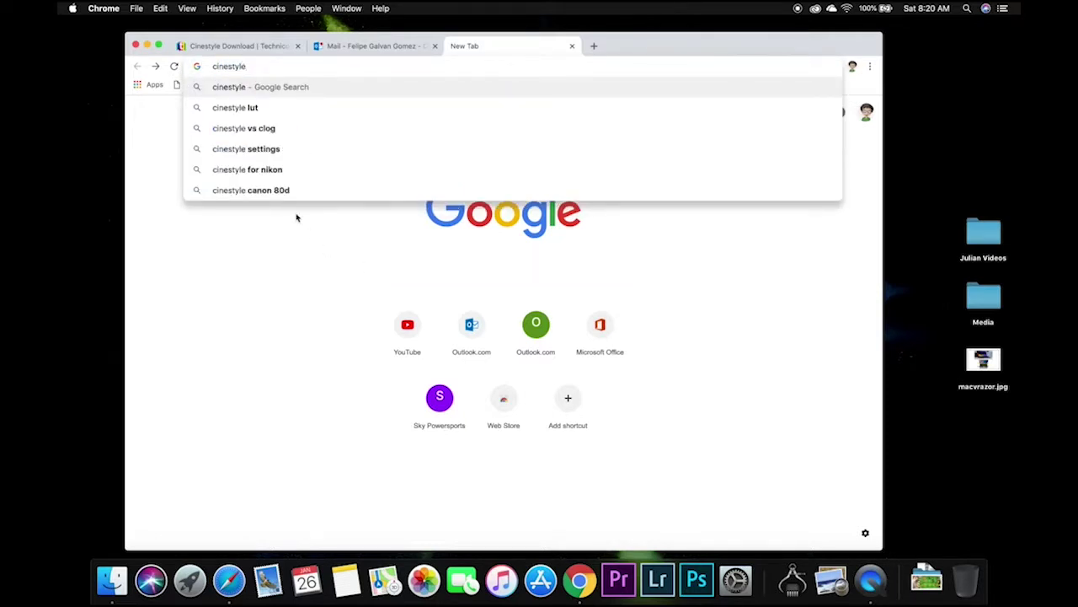
key(Return)
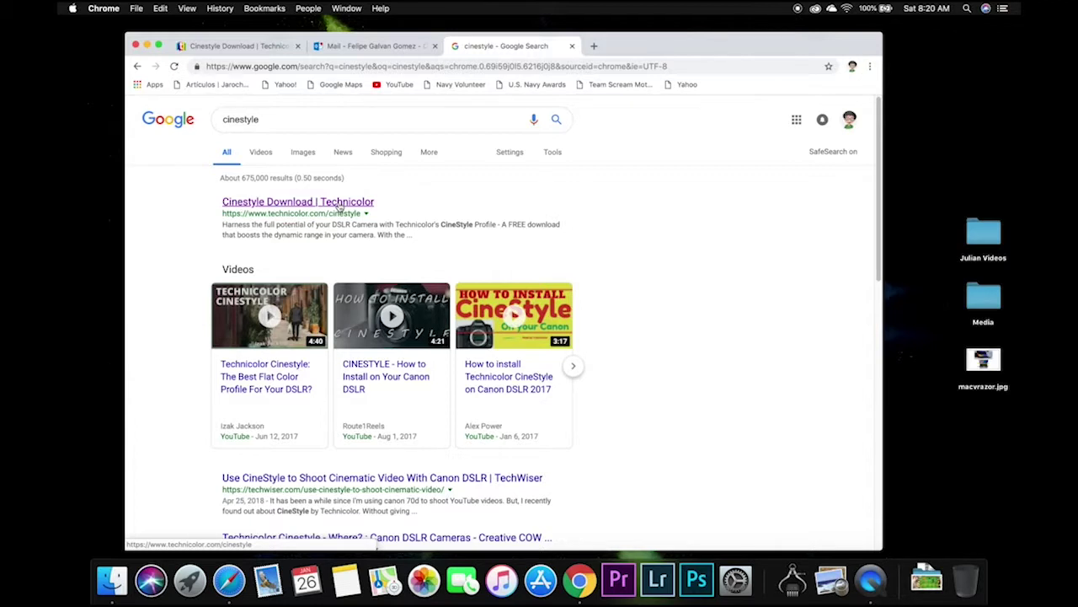
click(340, 204)
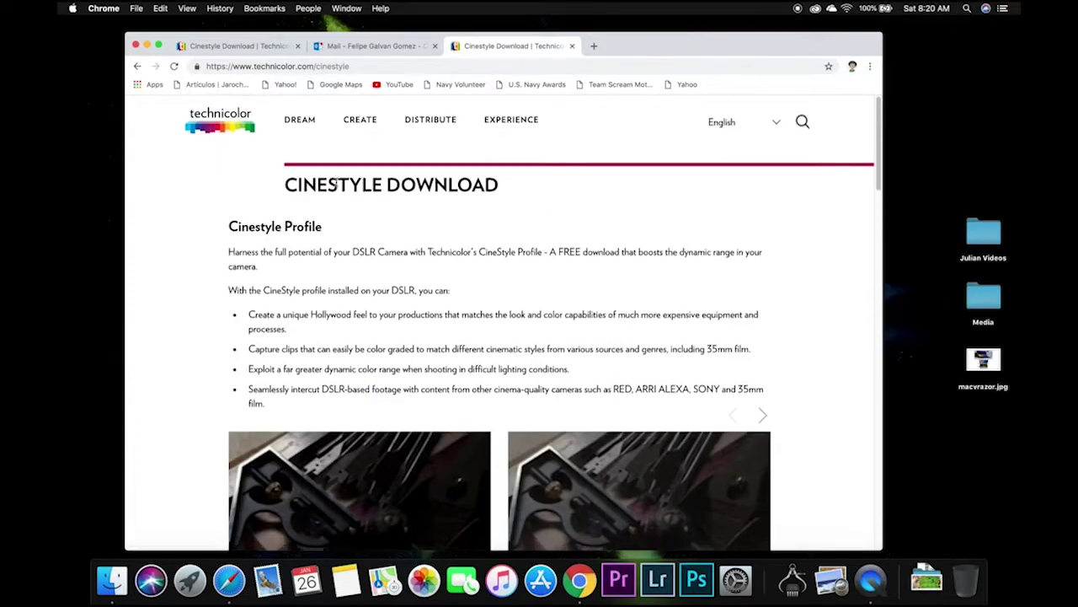
Step: Scroll down to the Download Cinestyle Profile form, start the first name field, then go to the Technicolor email
scroll(337, 186, down, 1)
scroll(340, 190, down, 2)
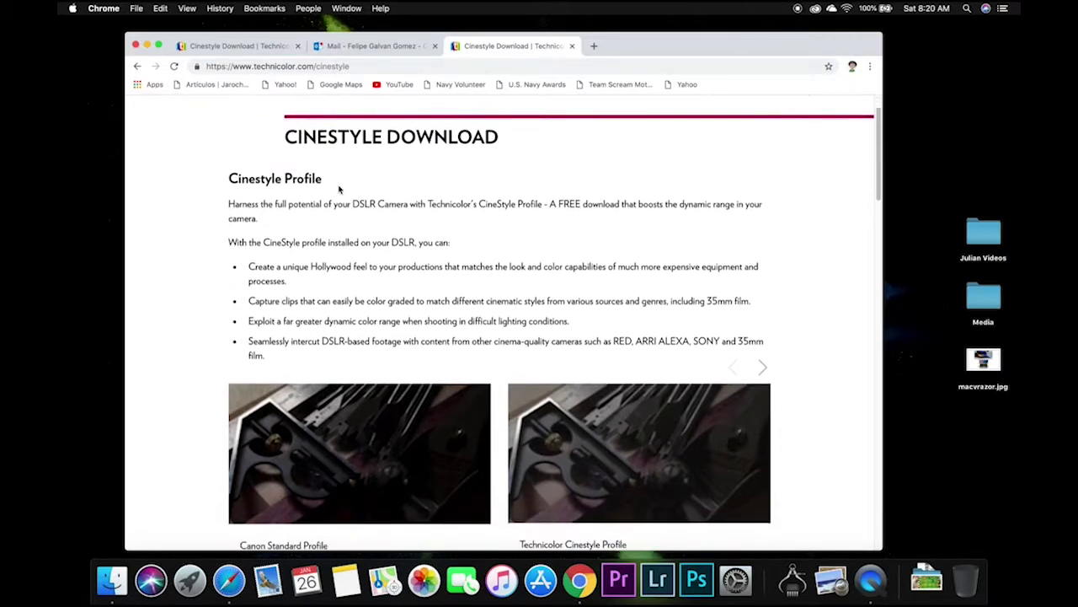
scroll(340, 190, down, 10)
scroll(340, 189, down, 4)
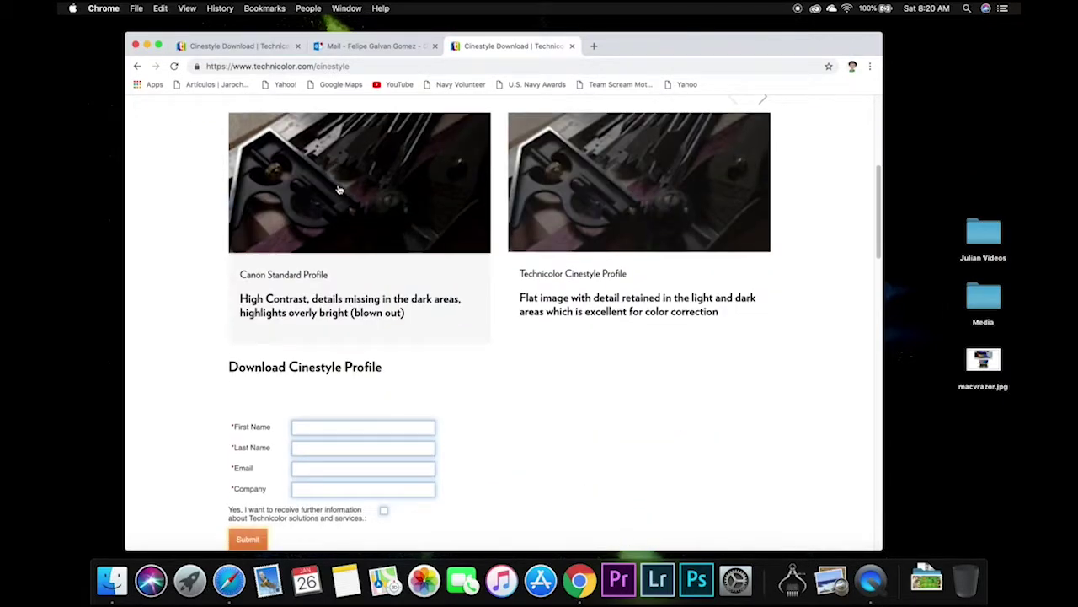
scroll(340, 189, down, 3)
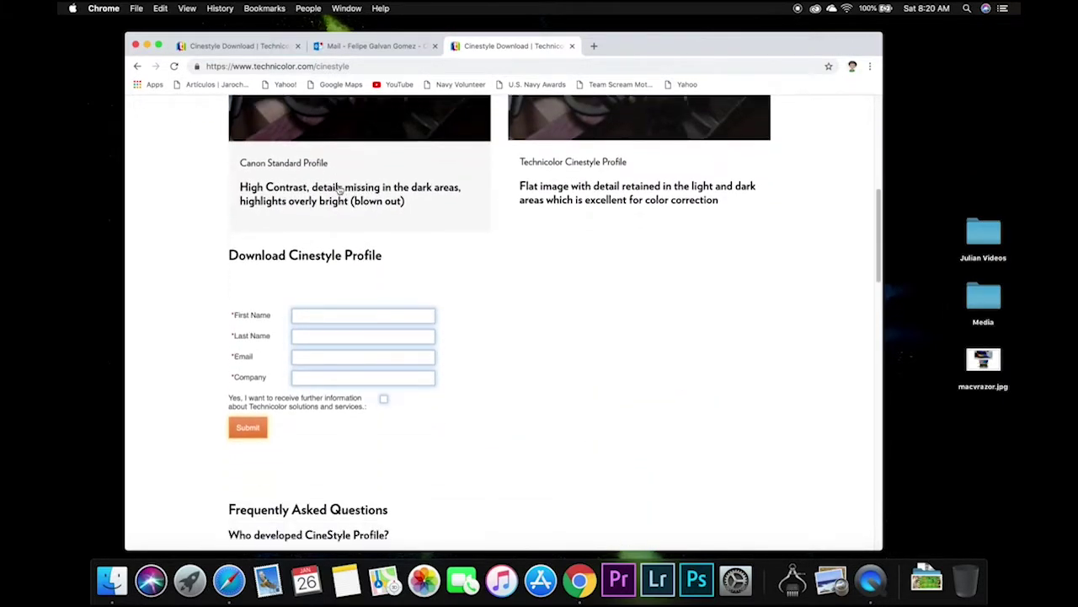
scroll(339, 189, down, 1)
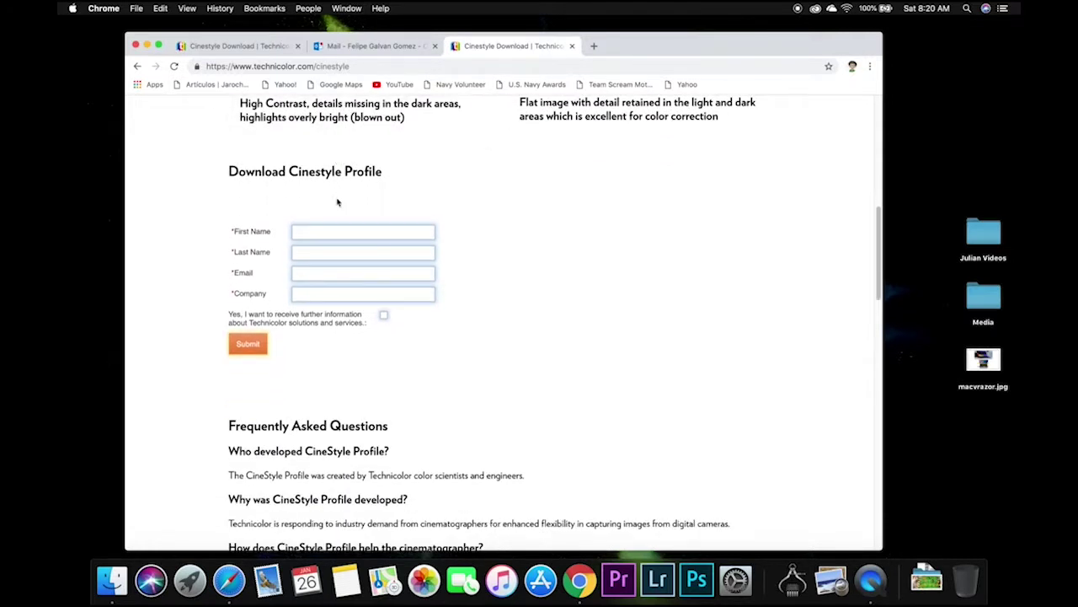
click(330, 232)
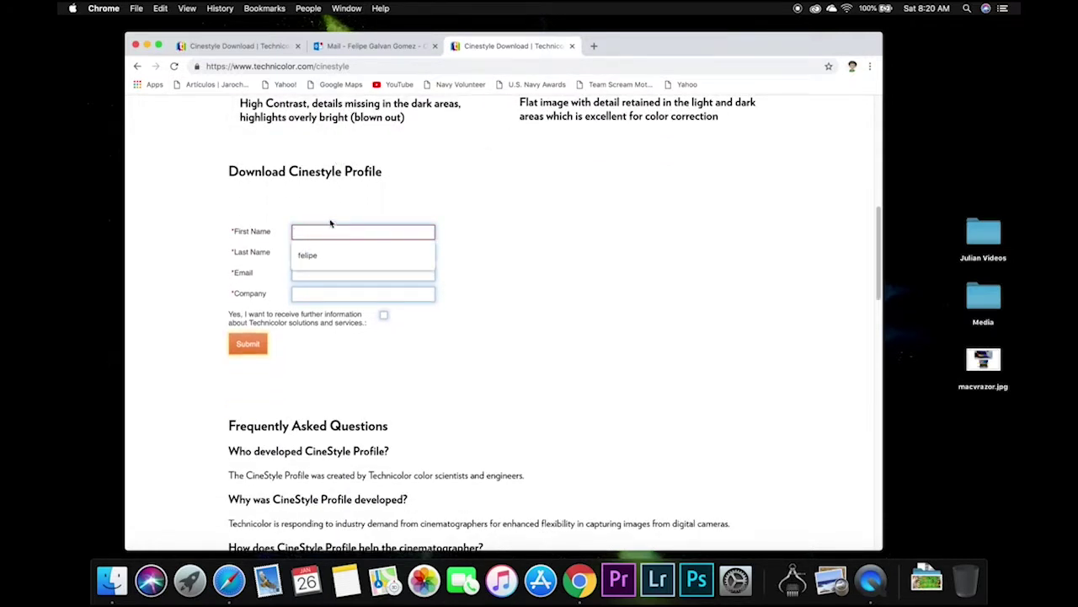
key(Escape)
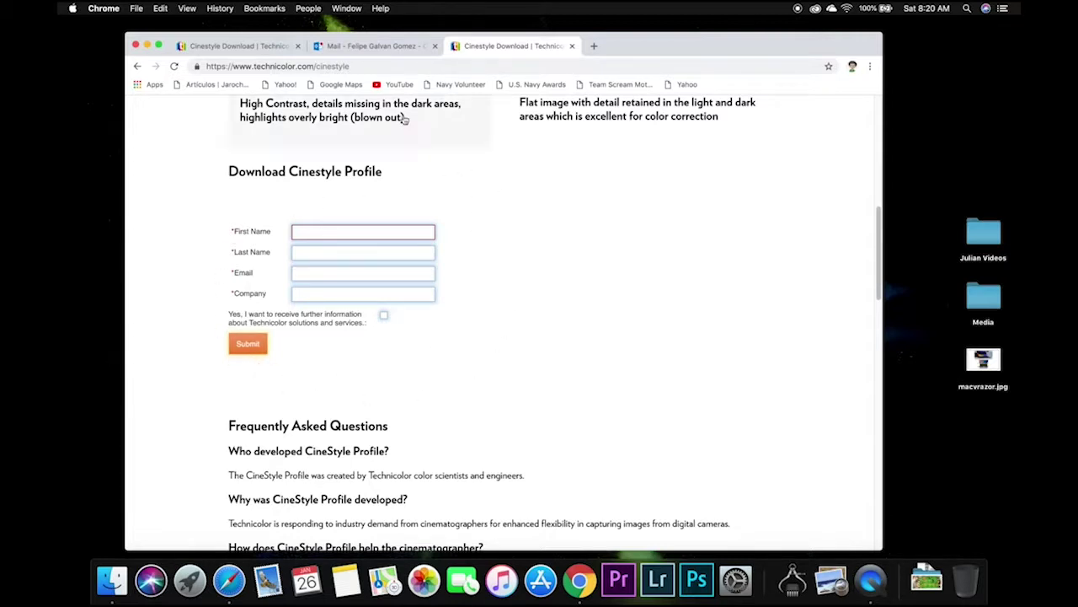
click(375, 47)
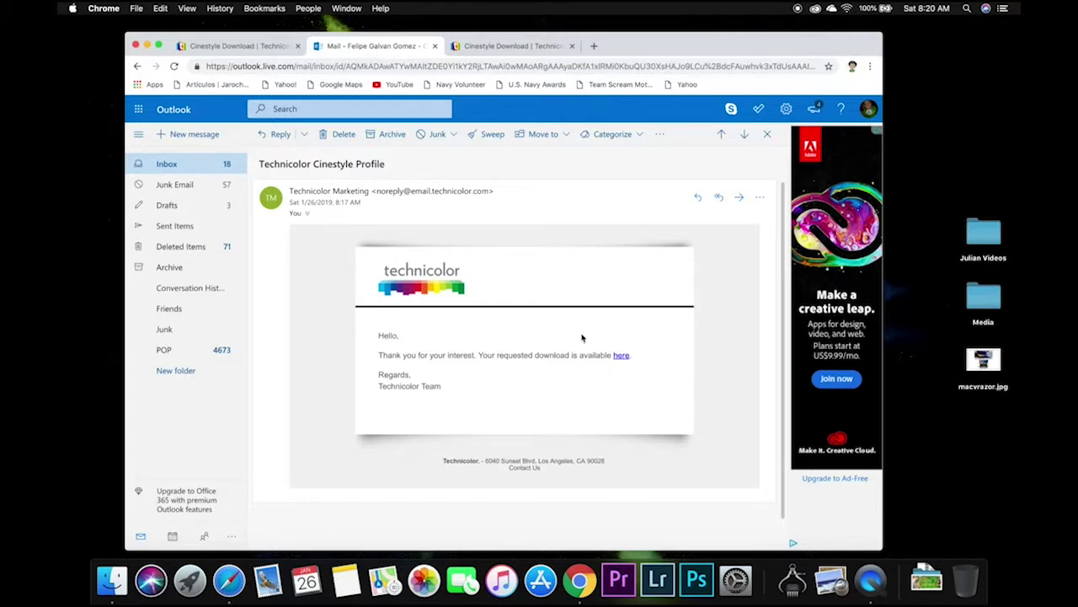
Step: Follow the download link in the Technicolor email to download the CineStyle zip
scroll(626, 312, down, 1)
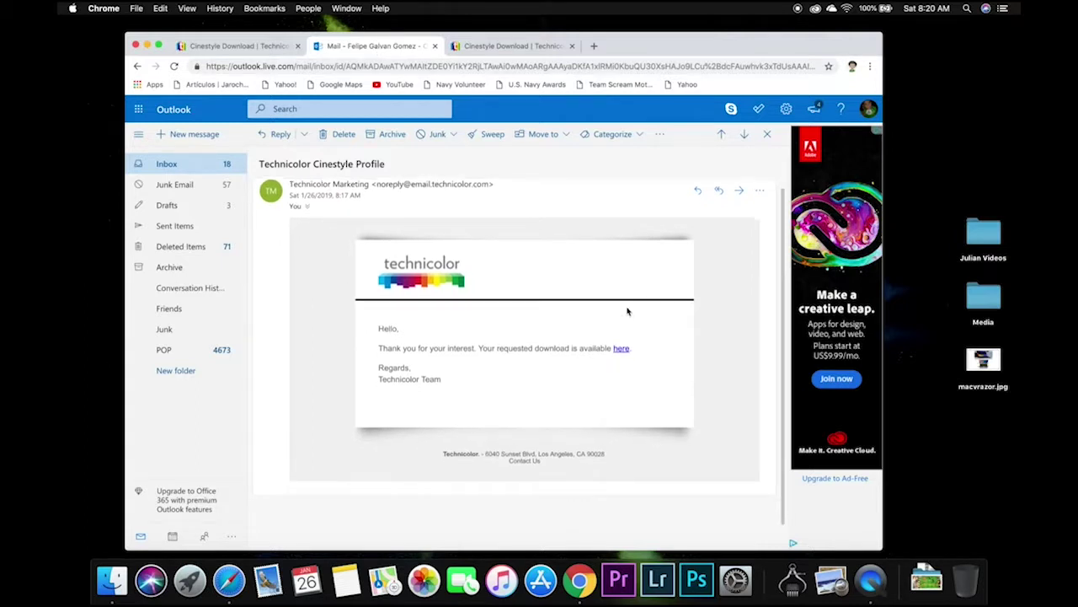
scroll(640, 307, down, 1)
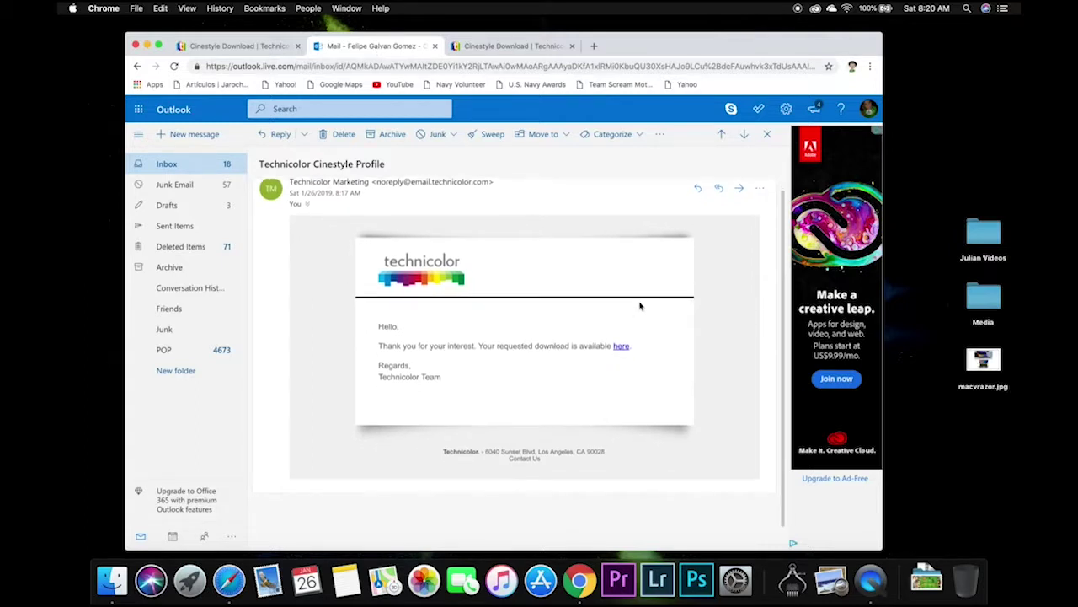
click(622, 348)
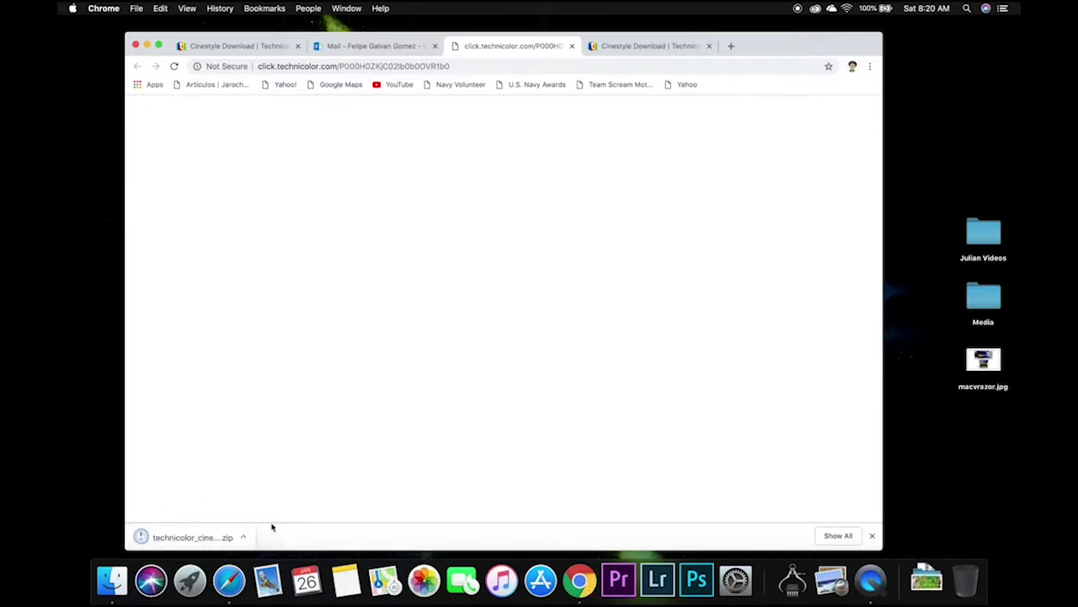
Step: Reveal the downloaded CineStyle zip in Finder and open the Technicolor_CineStyle_v1.0 folder
click(243, 538)
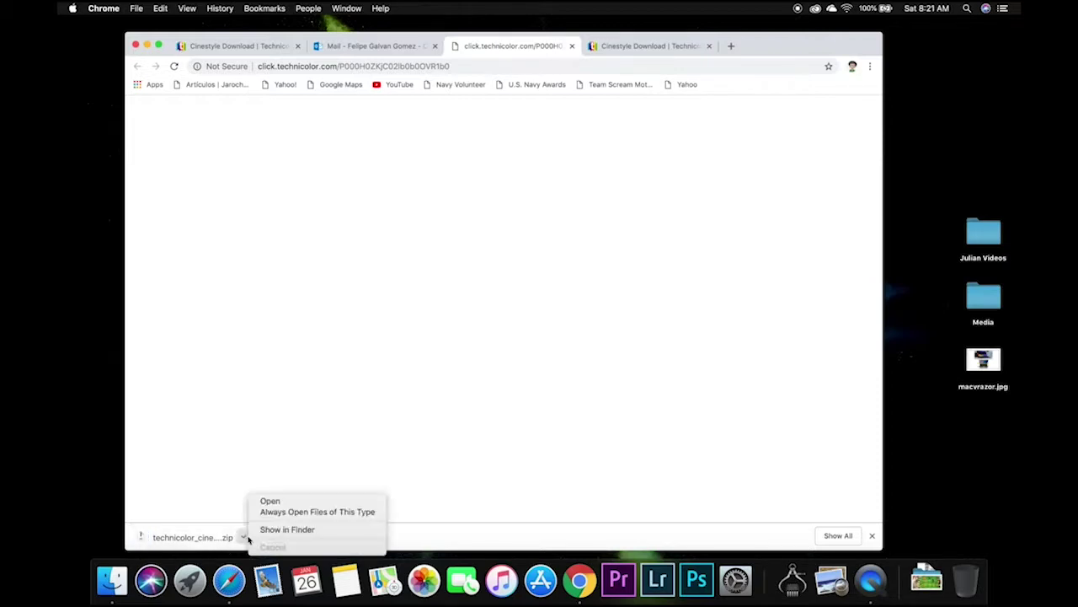
click(286, 529)
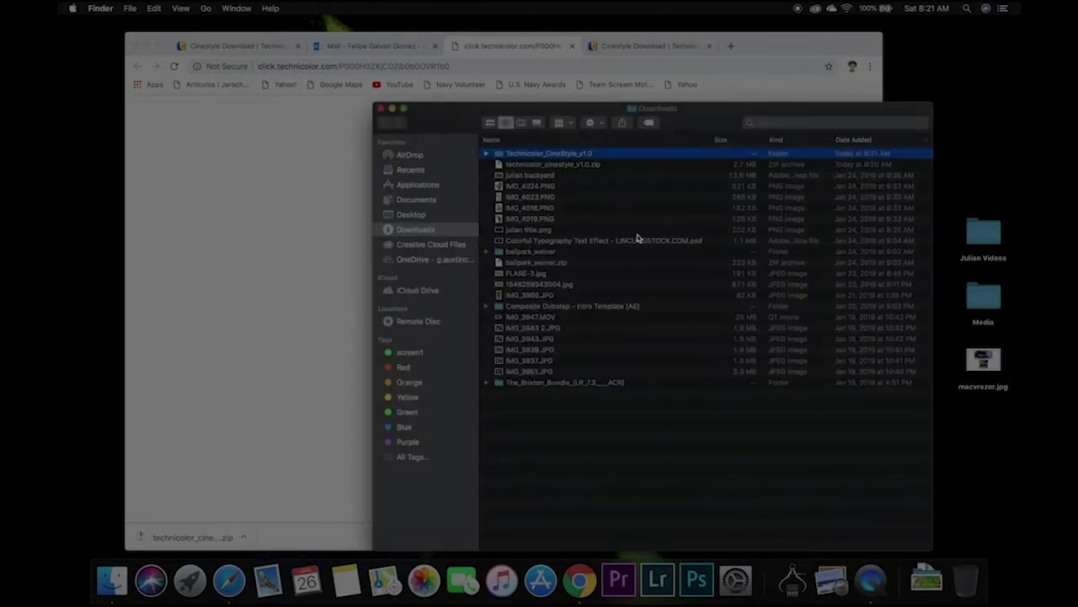
double_click(559, 156)
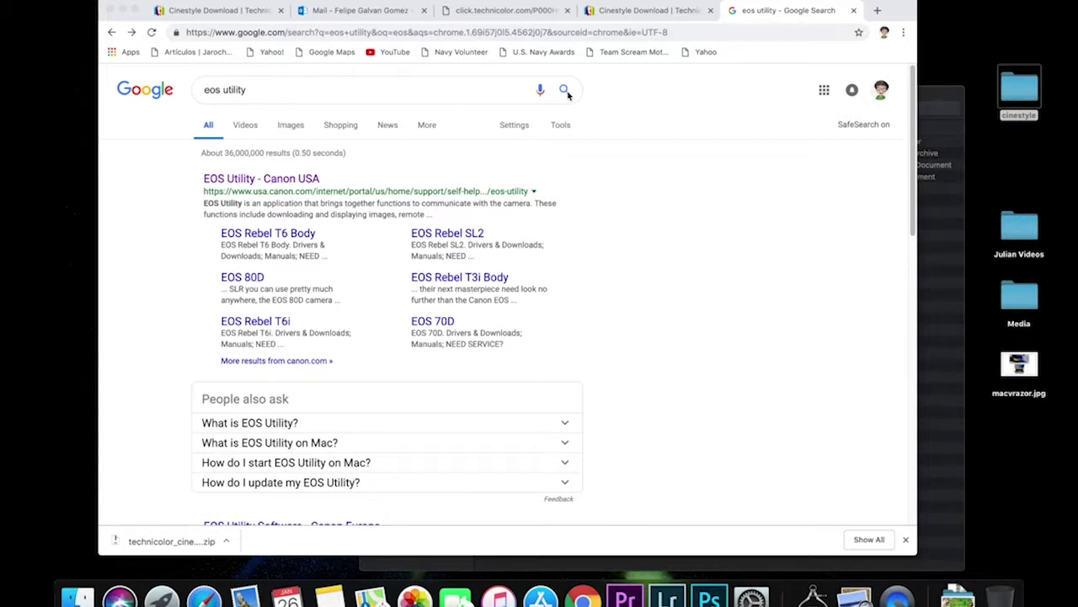
Step: Open the EOS Utility - Canon USA page and choose EOS M50 from the EOS Models list
click(298, 179)
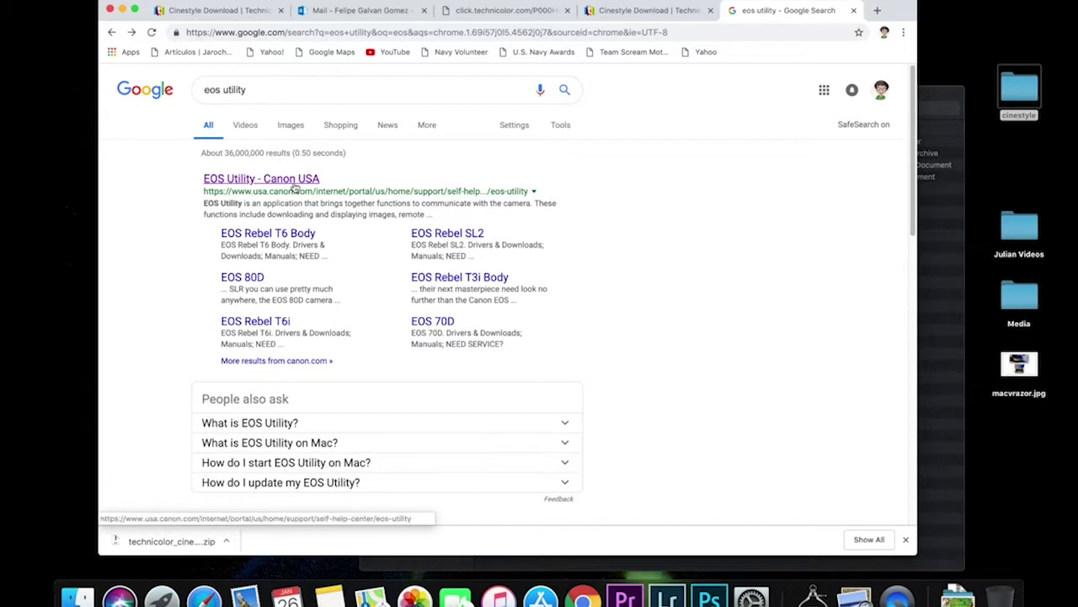
click(294, 186)
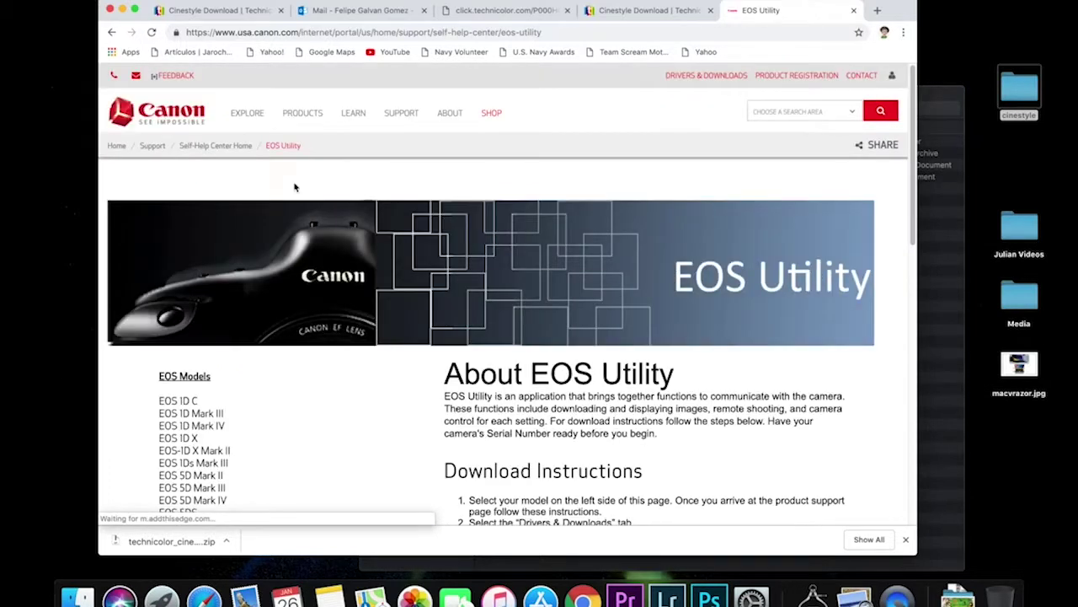
scroll(295, 185, down, 1)
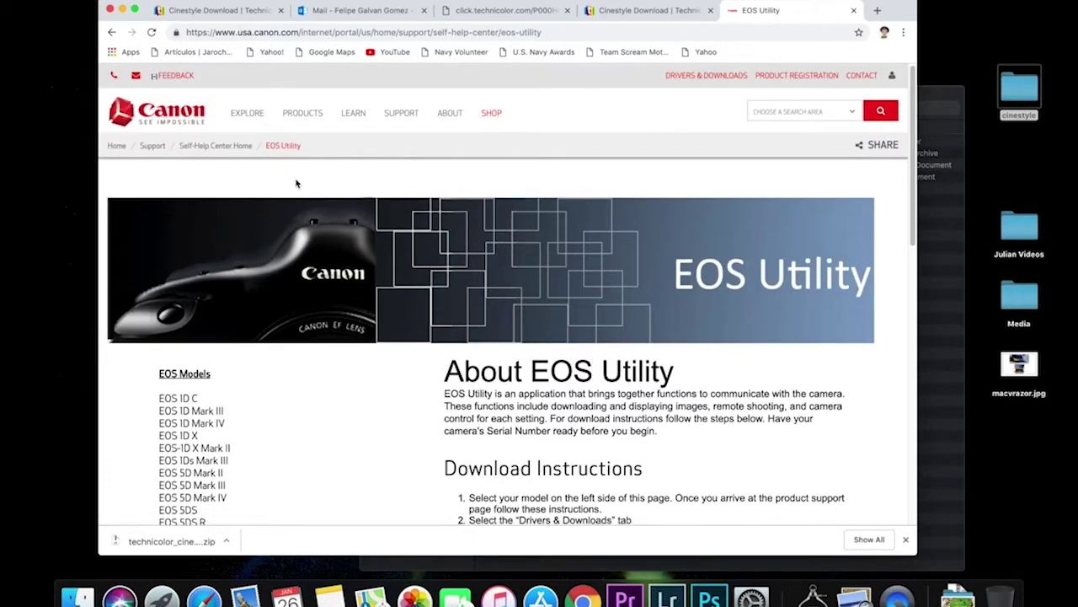
scroll(295, 184, down, 5)
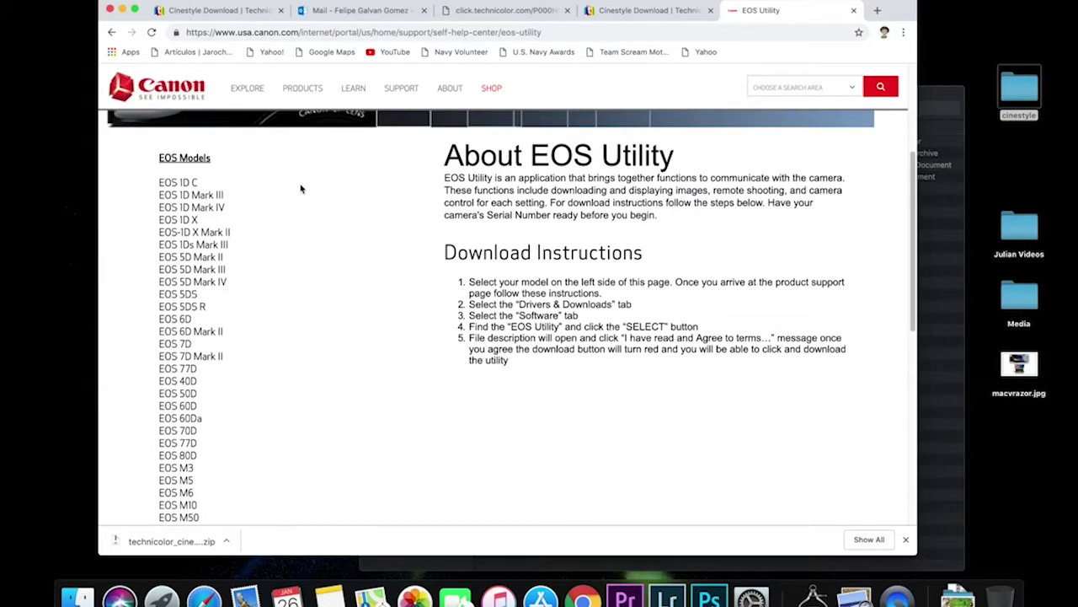
scroll(301, 189, down, 1)
scroll(301, 188, down, 1)
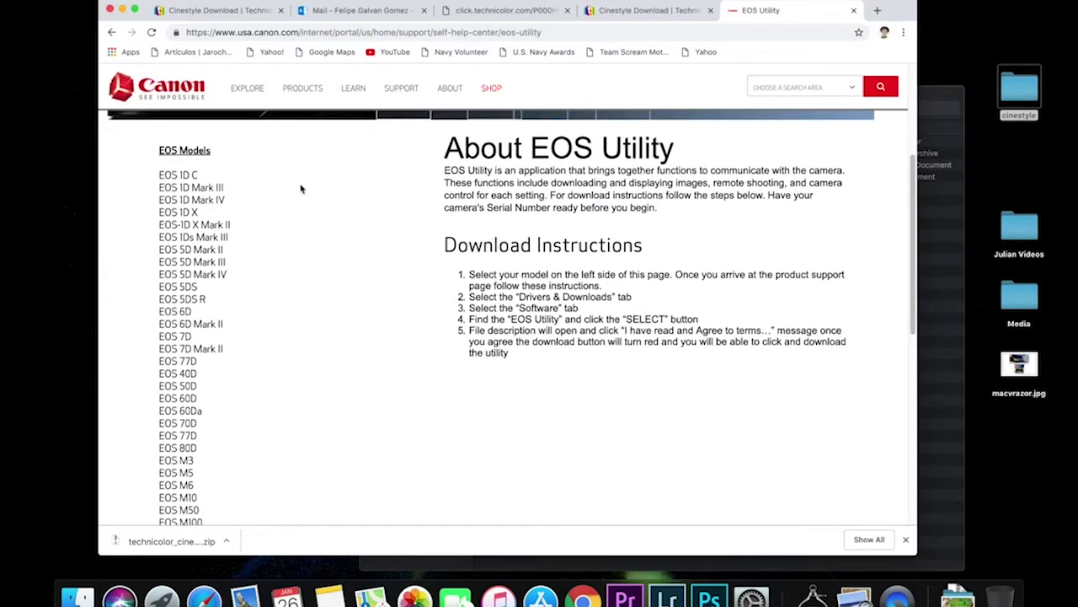
scroll(301, 189, down, 3)
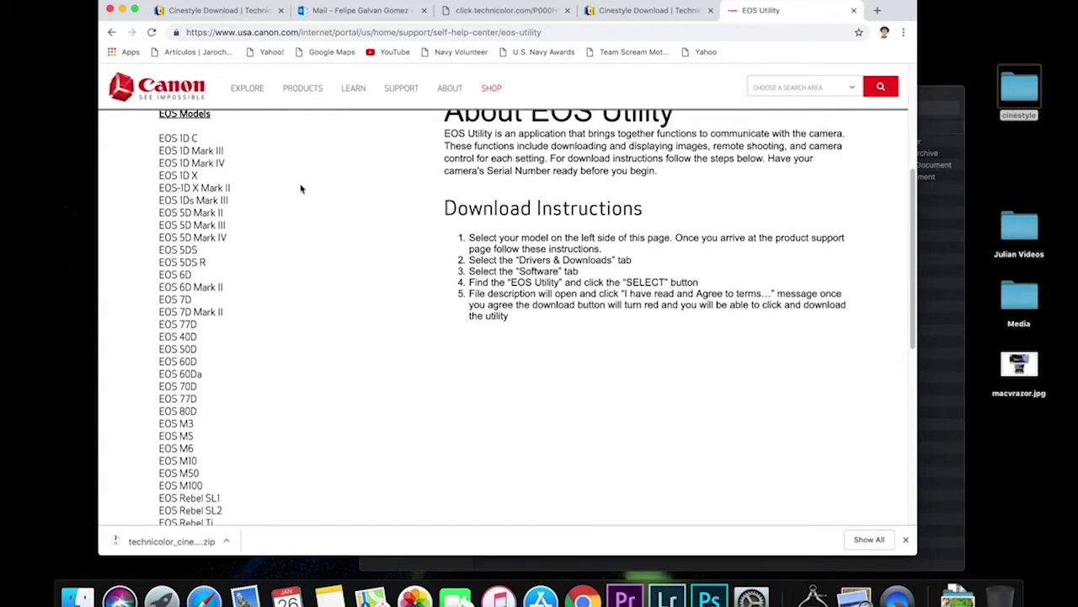
scroll(300, 189, down, 10)
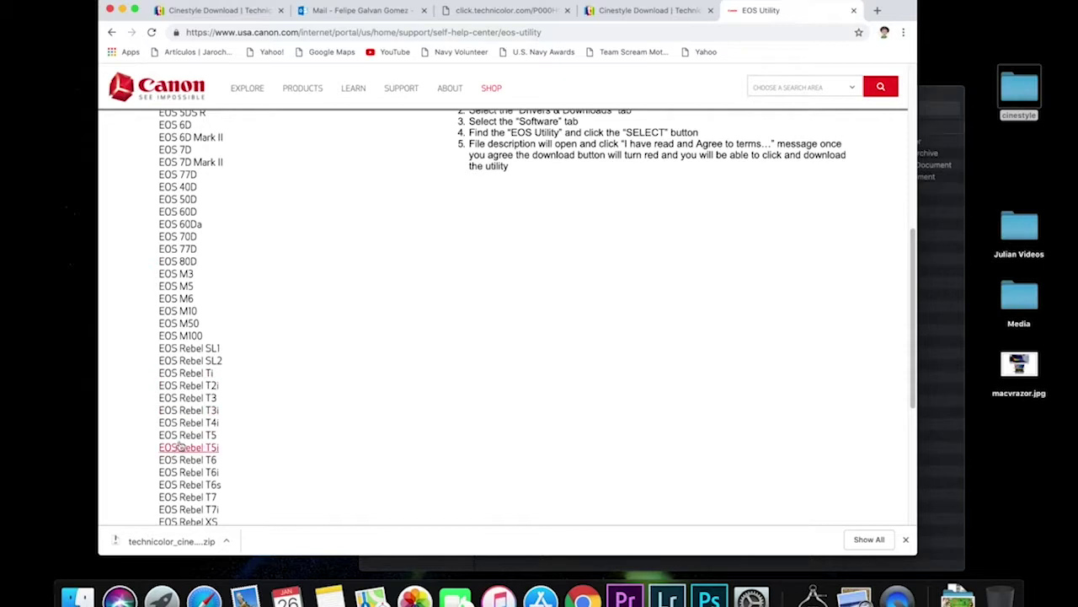
click(182, 327)
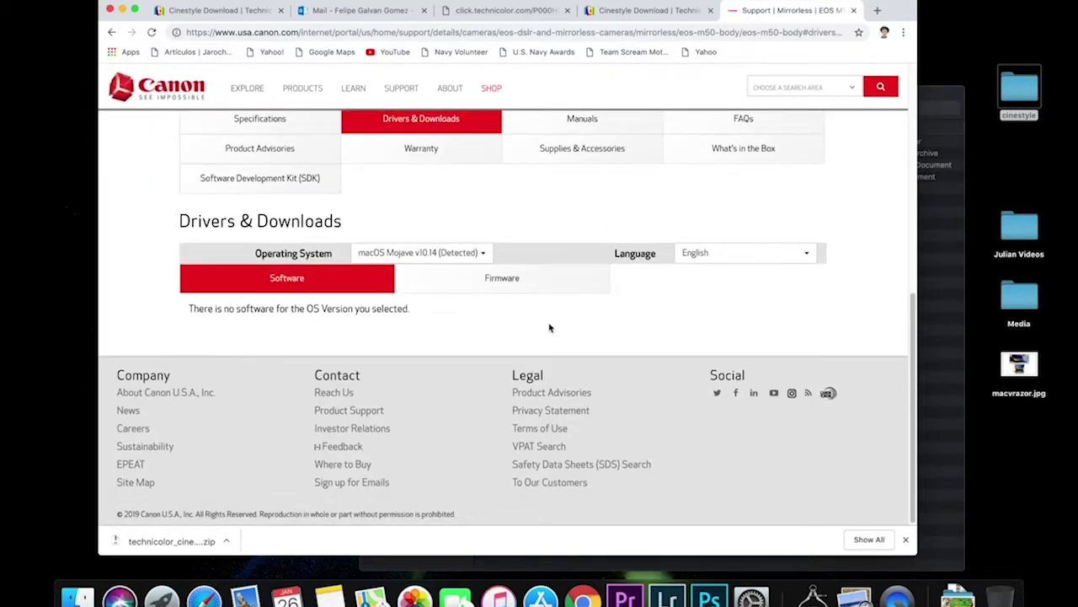
Step: Set the drivers page's operating system to macOS High Sierra v10.13
scroll(549, 328, up, 3)
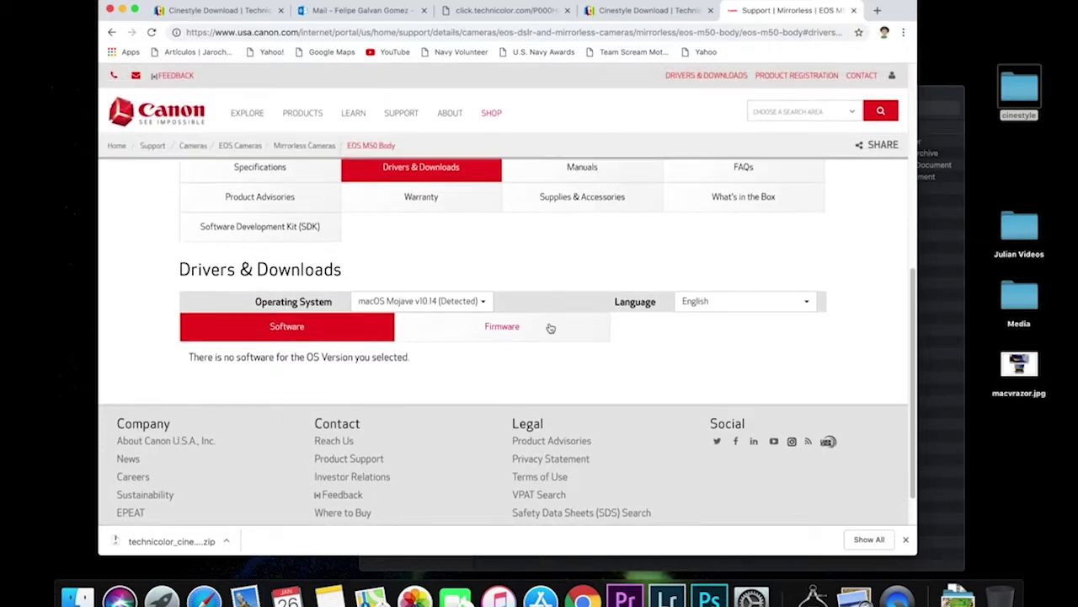
scroll(549, 328, up, 3)
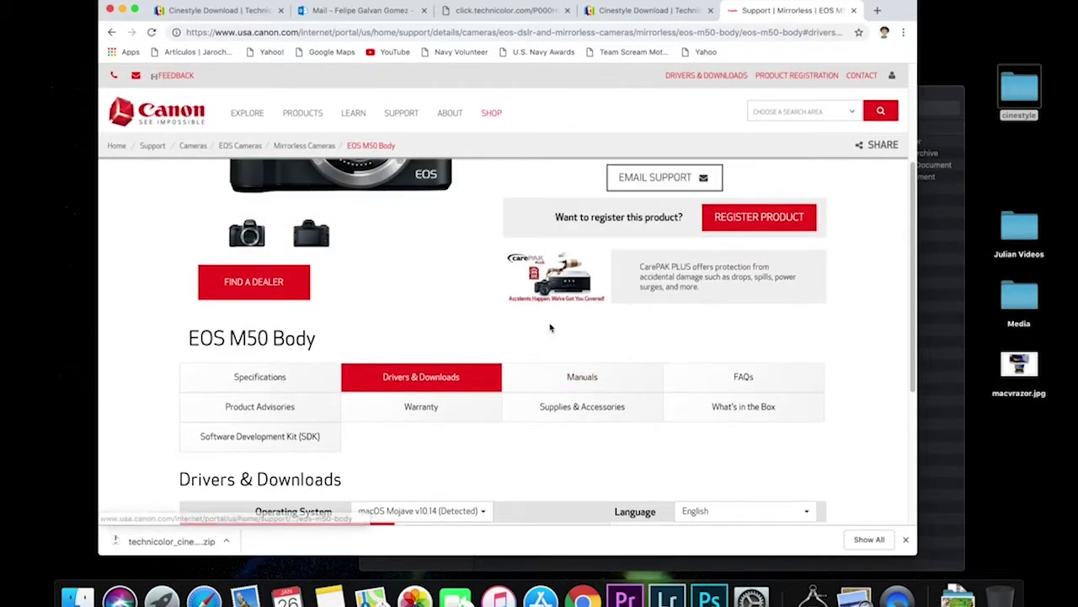
scroll(549, 328, up, 2)
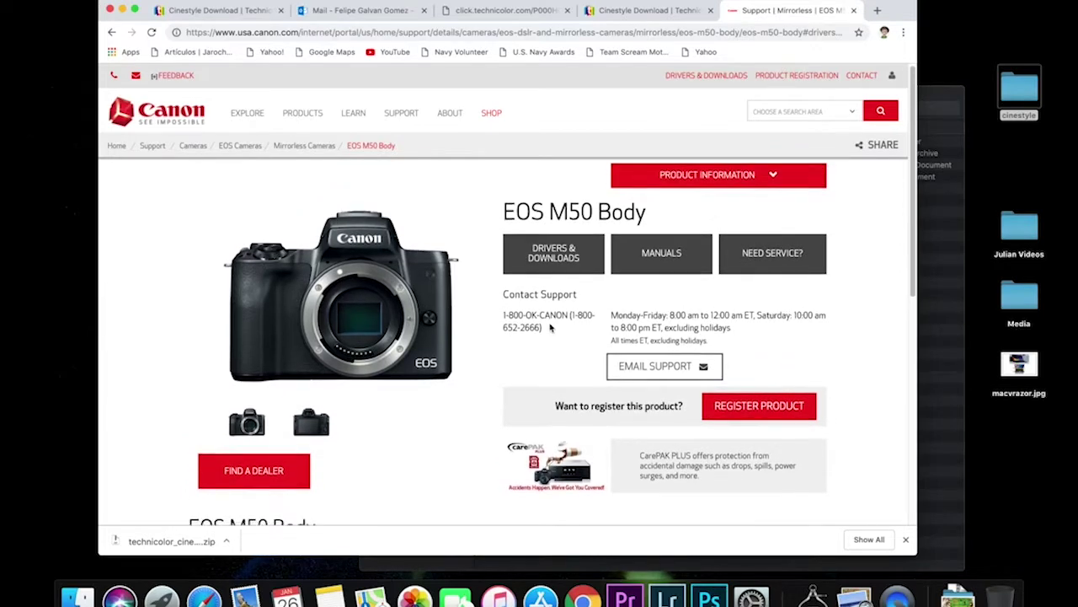
scroll(550, 328, down, 5)
scroll(549, 328, down, 1)
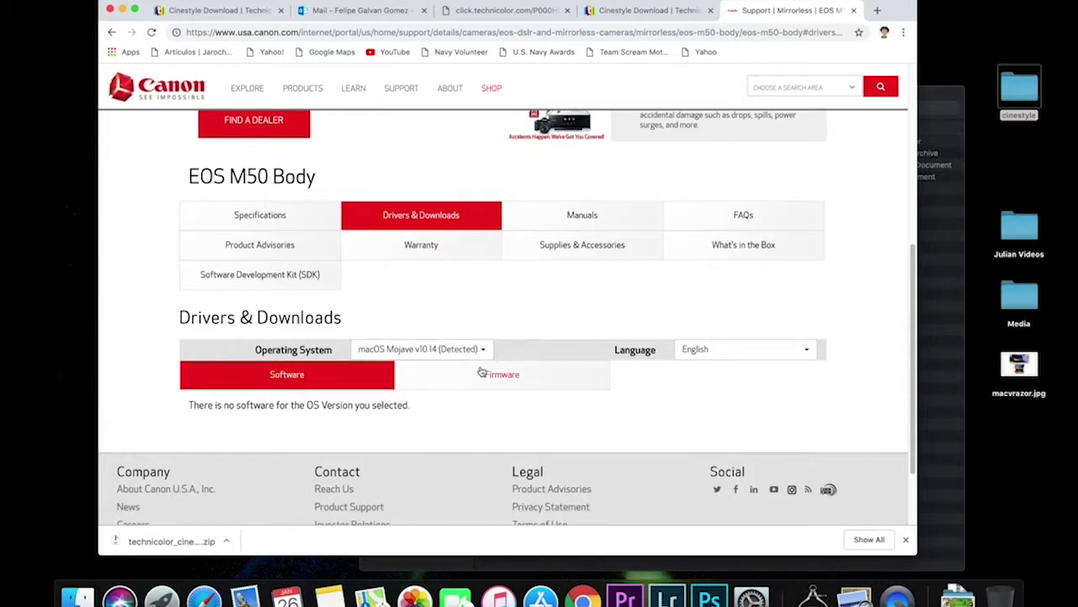
scroll(479, 378, down, 1)
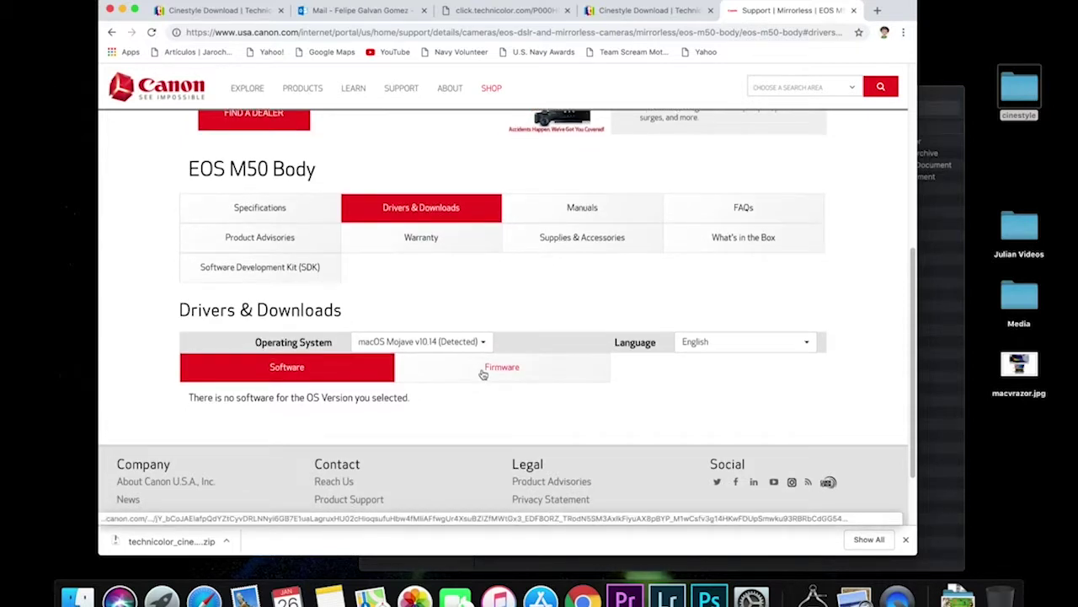
click(486, 342)
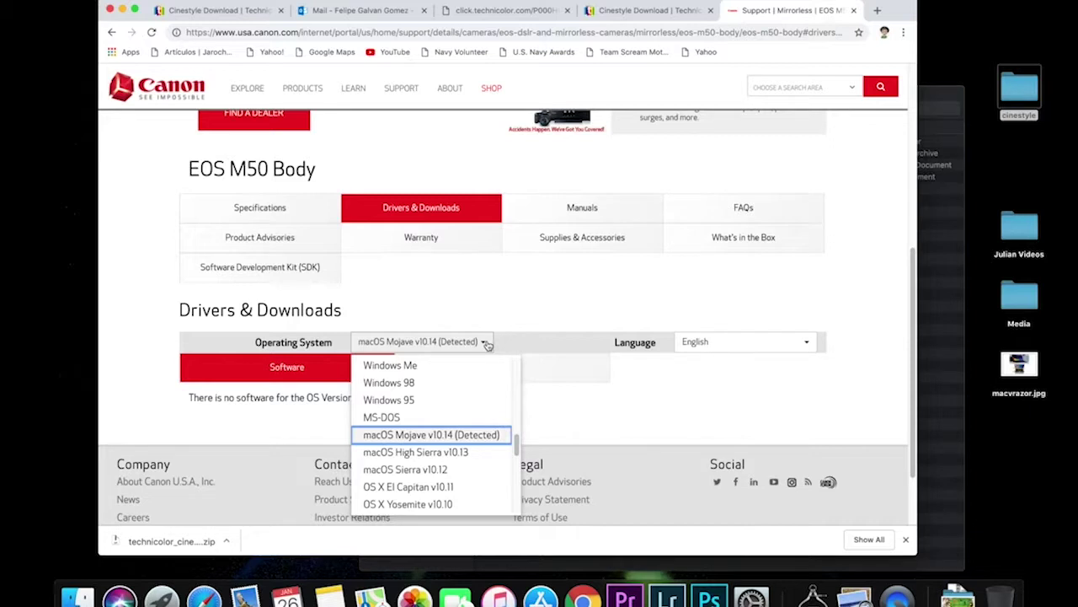
click(487, 454)
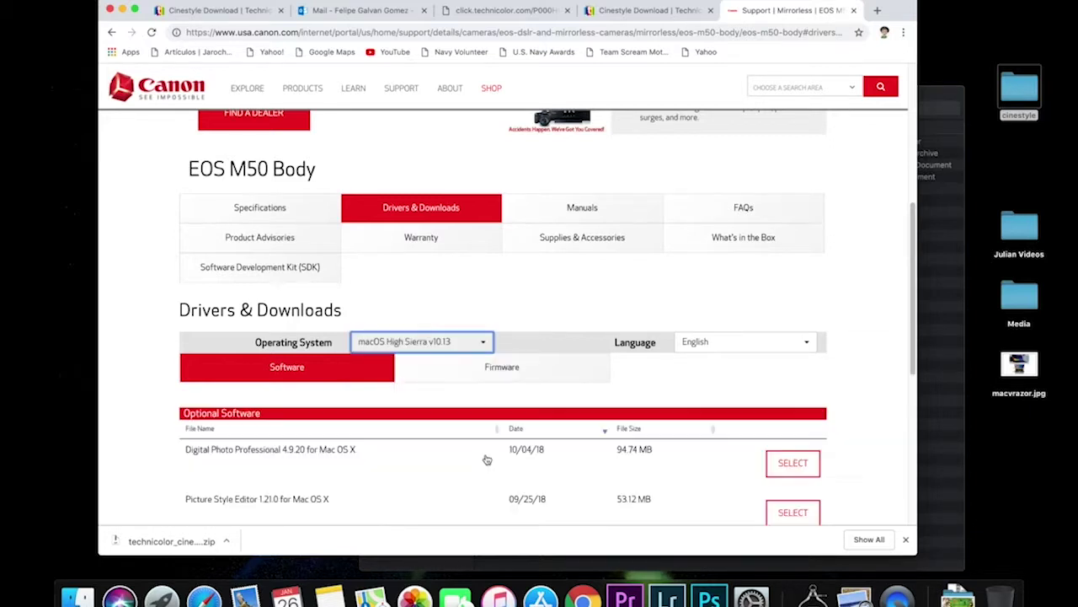
Step: Expand the EOS Utility 3.9.0 entry and start its installer download
scroll(492, 436, down, 5)
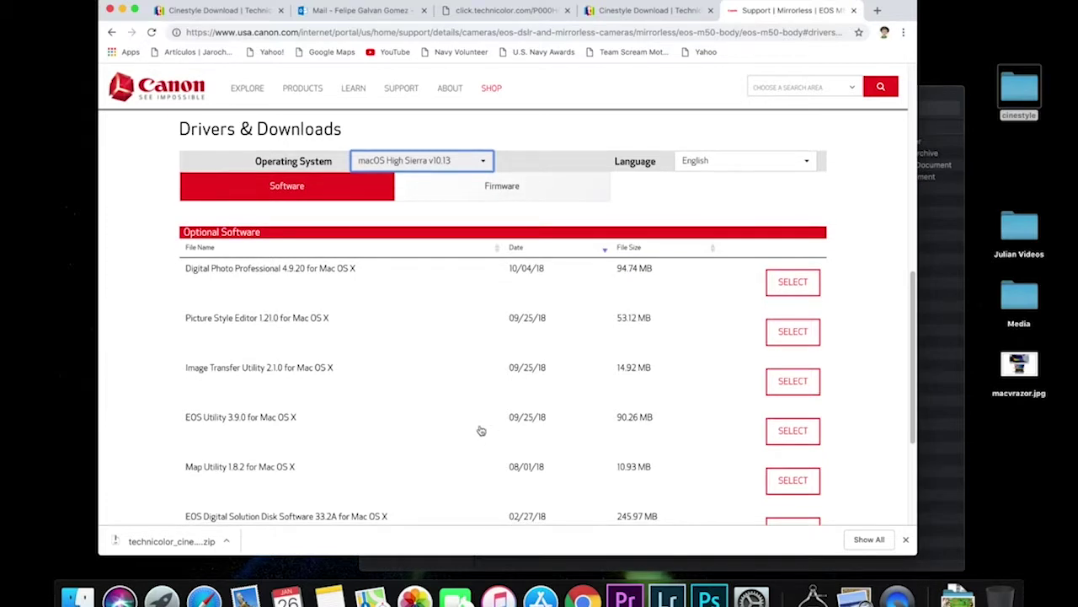
scroll(565, 419, down, 1)
scroll(564, 420, down, 1)
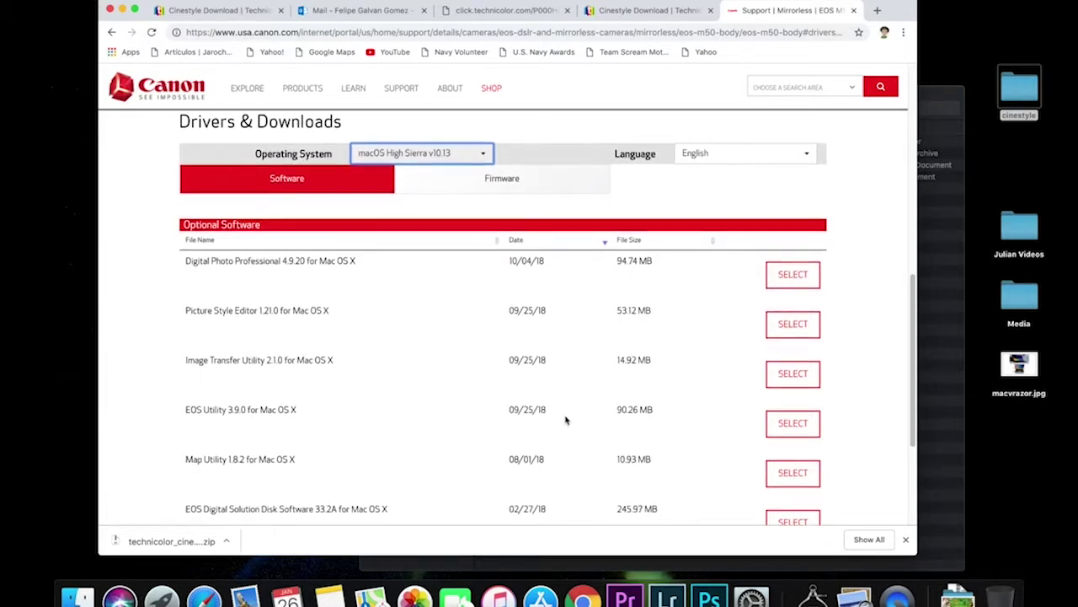
click(781, 426)
scroll(781, 427, down, 1)
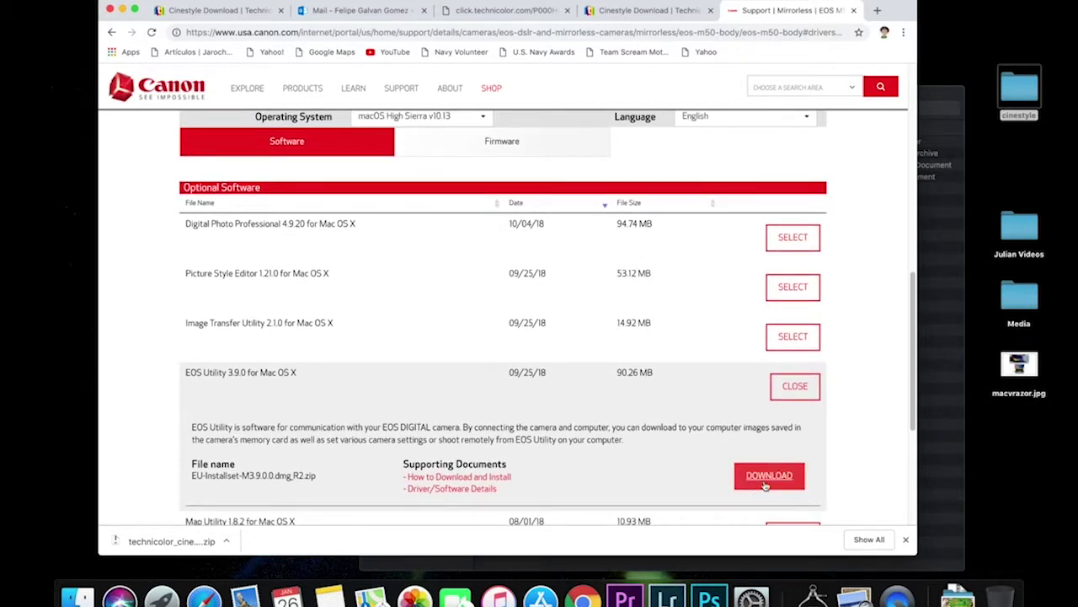
click(767, 477)
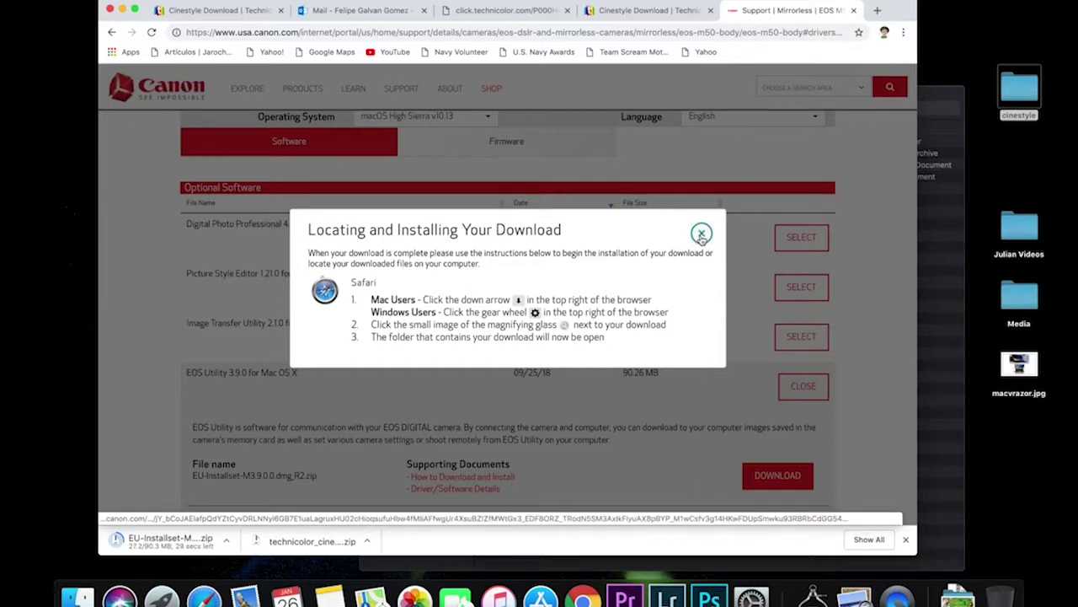
Step: Dismiss the install-instructions notice and set the EOS Utility download to open when done
click(702, 234)
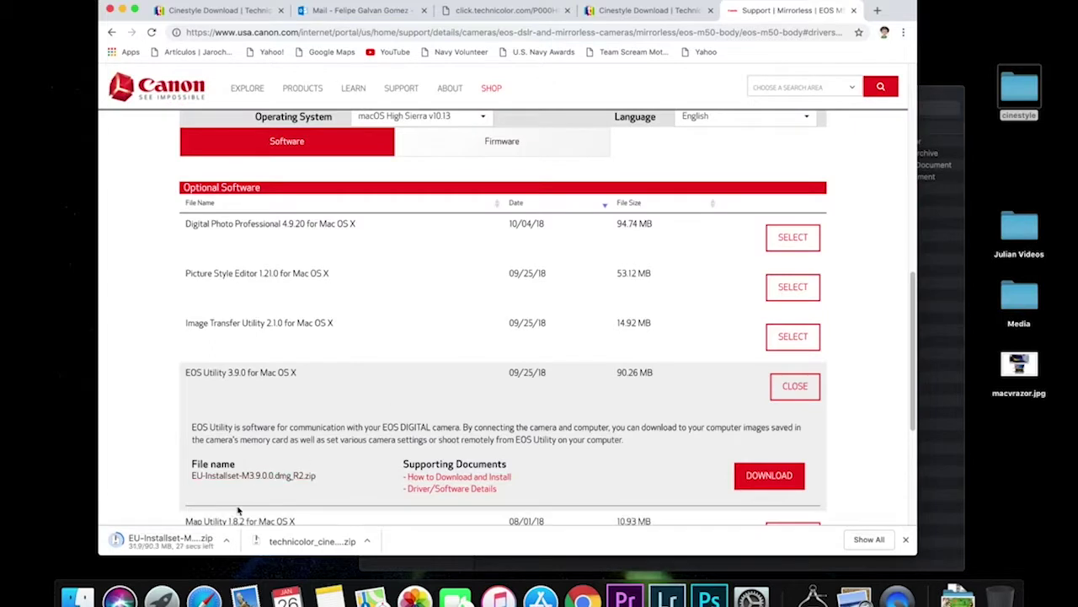
click(215, 541)
click(226, 541)
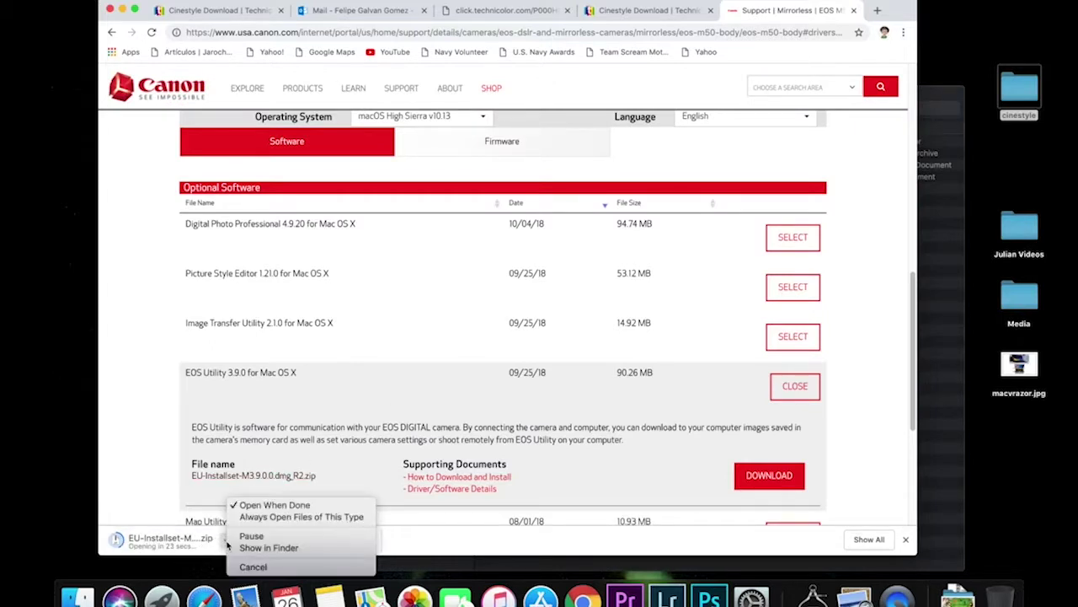
click(211, 539)
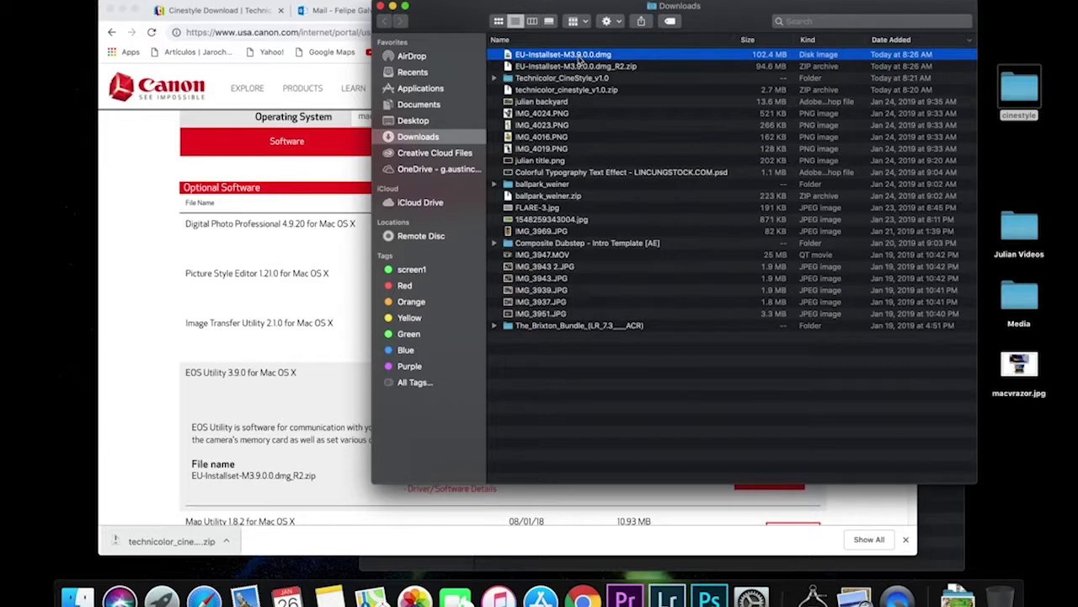
Step: Mount the EU3.9.0 disk image and launch eum3.9.0-installer, approving the security warning
double_click(579, 56)
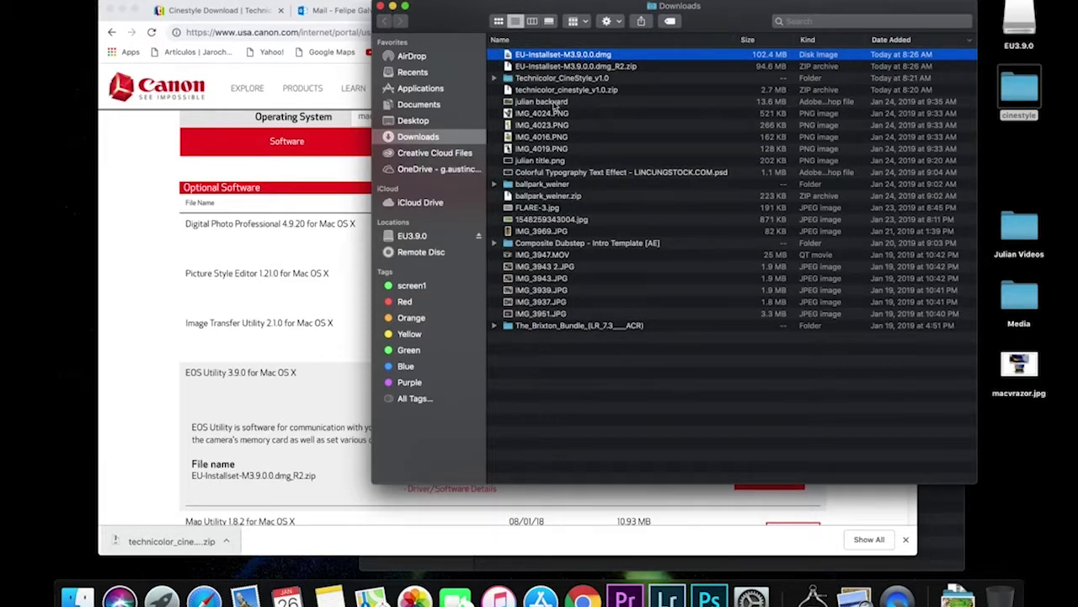
click(413, 239)
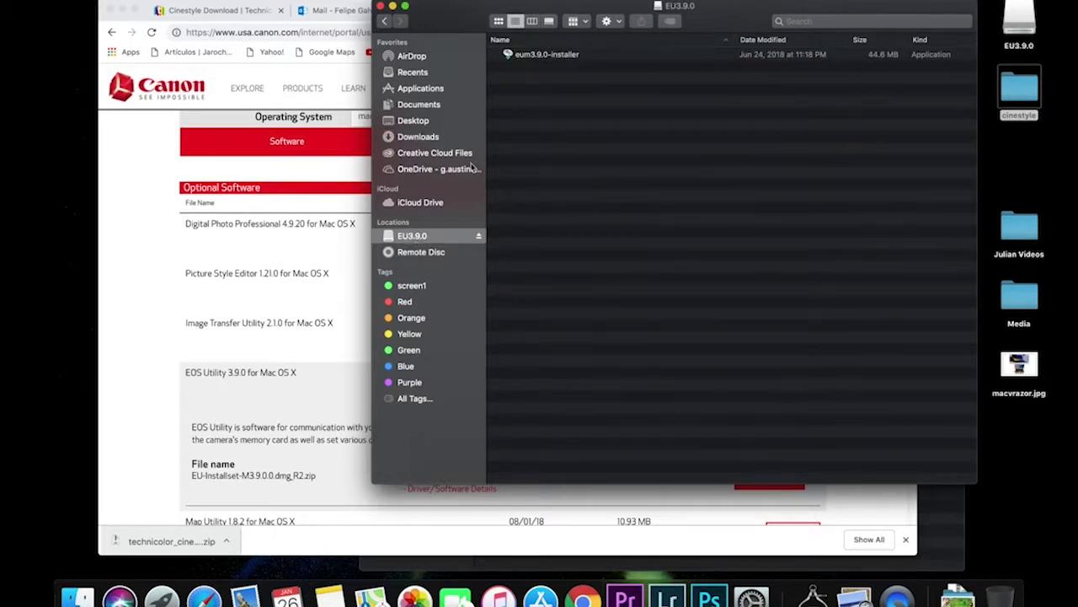
click(534, 56)
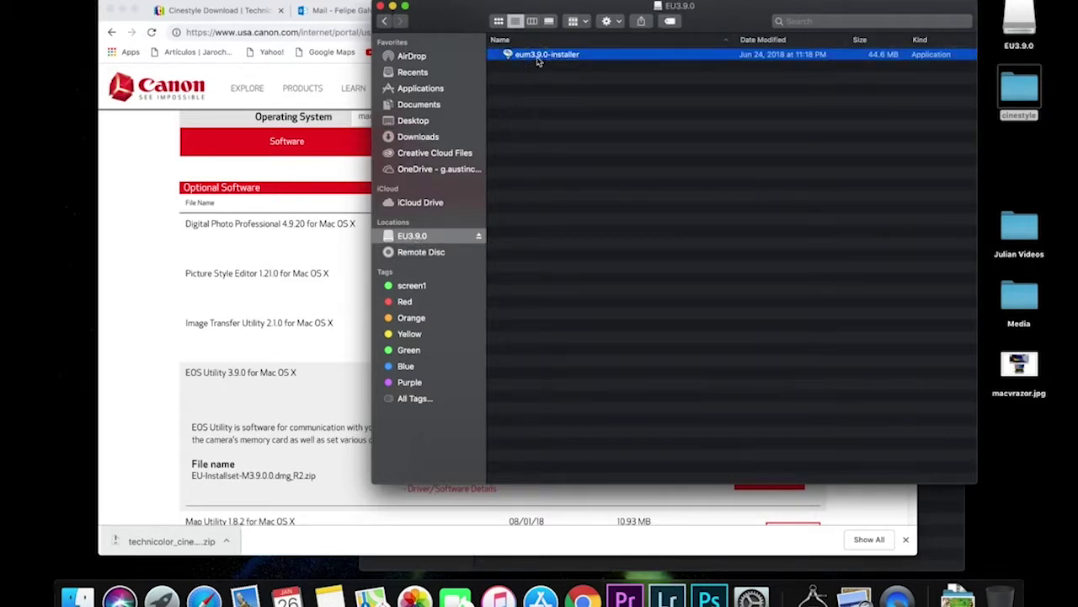
double_click(537, 56)
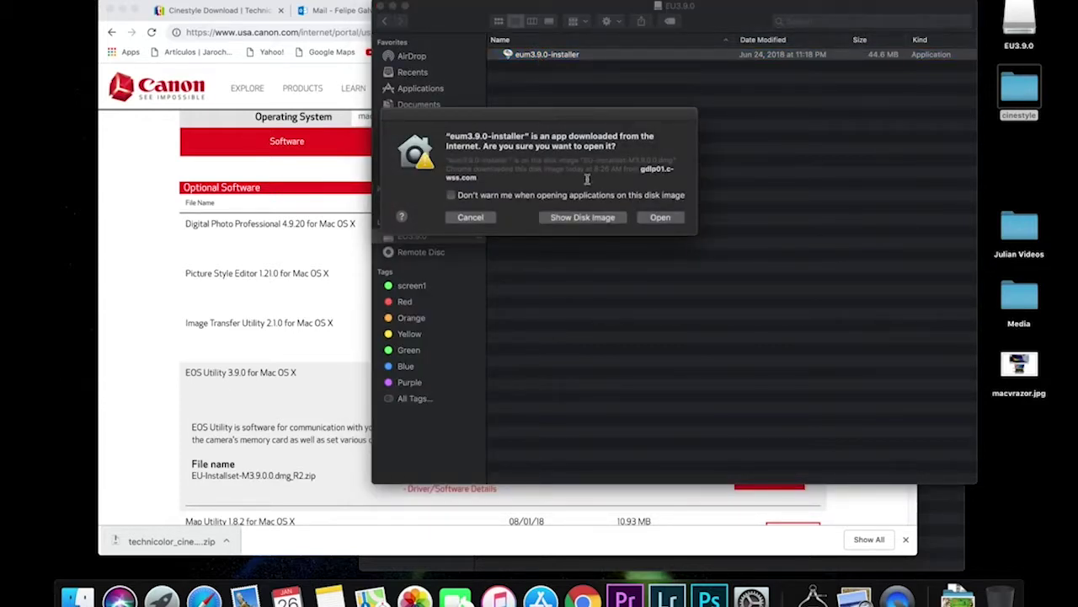
click(654, 219)
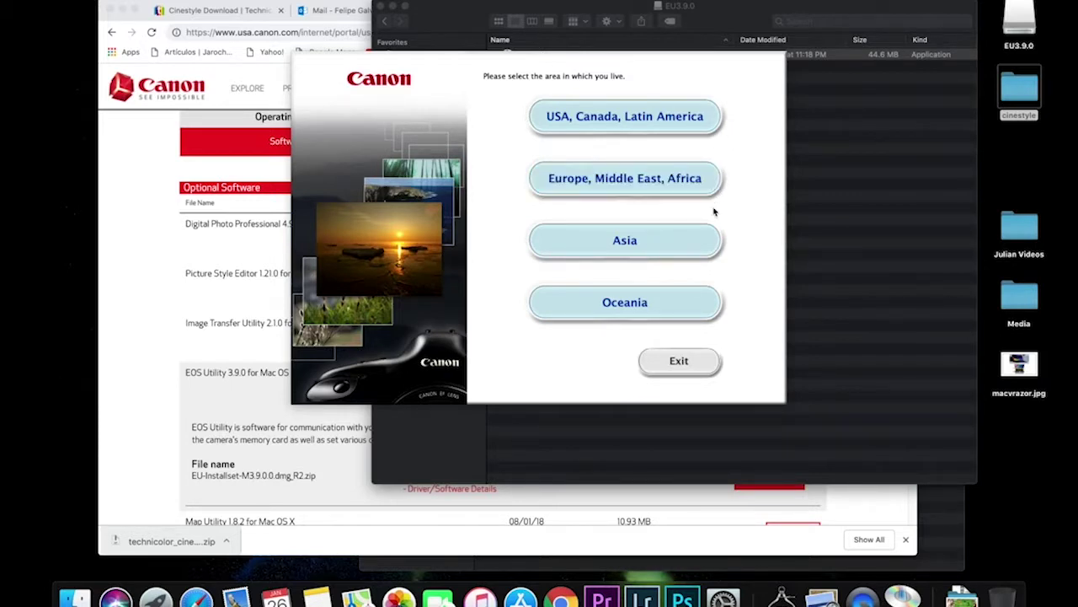
Step: Select USA, Canada, Latin America with United States as the country and acknowledge the notice
click(666, 125)
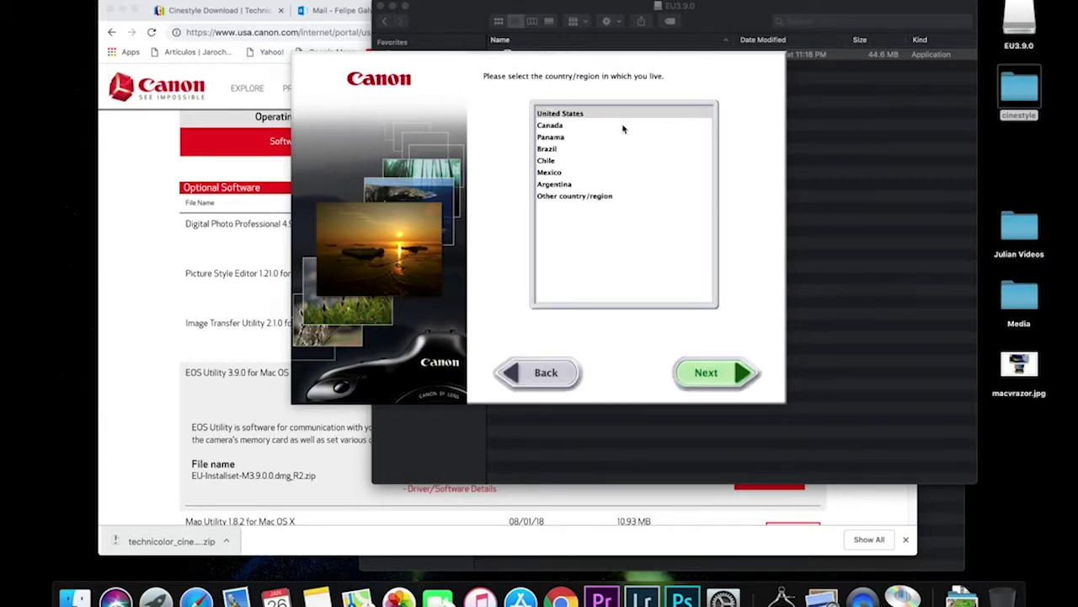
click(570, 114)
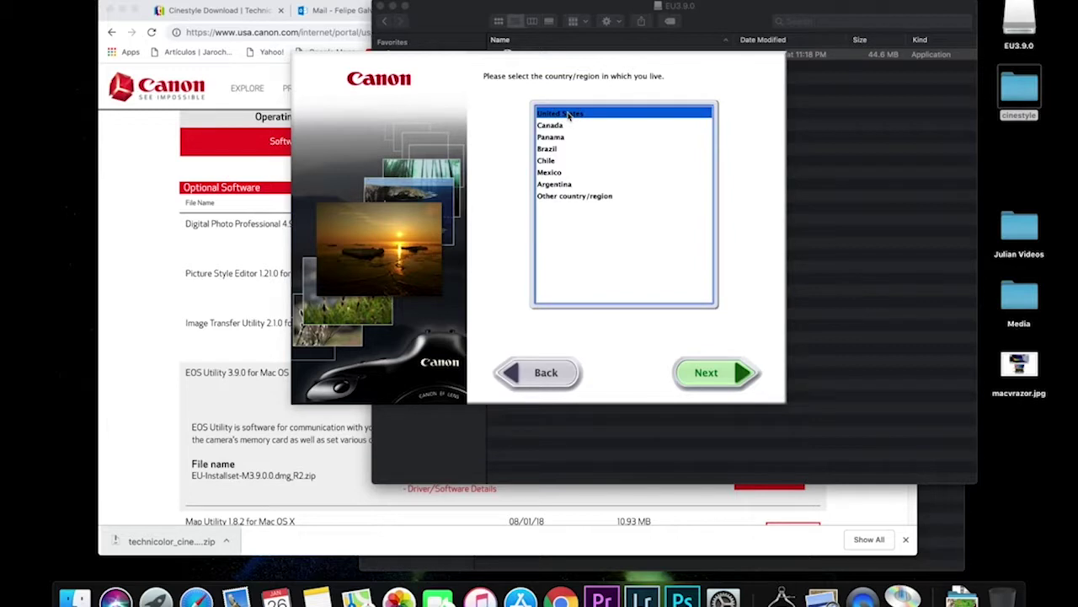
click(704, 376)
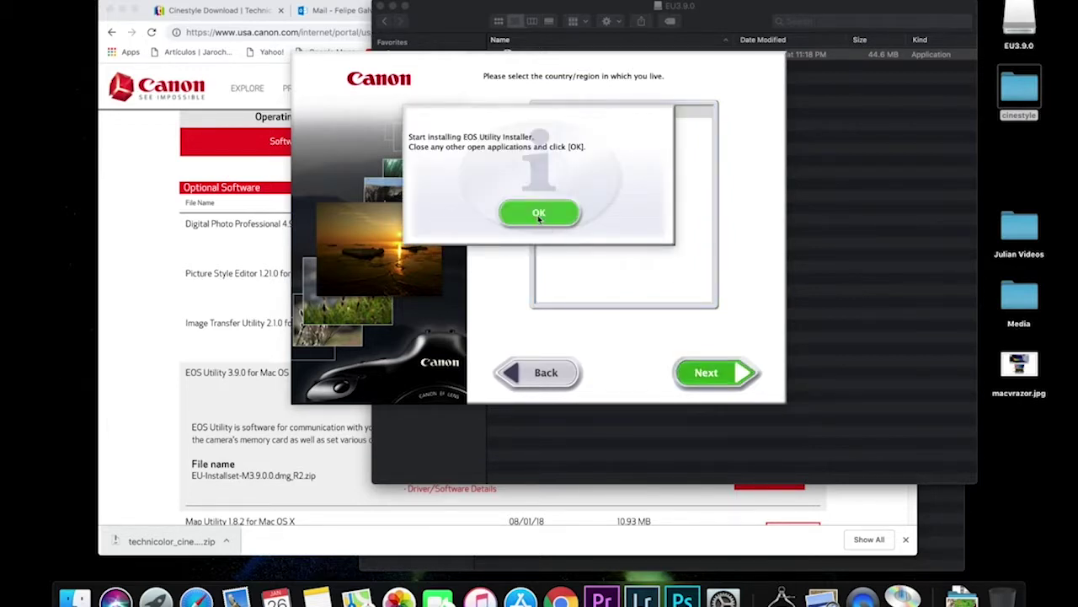
click(539, 216)
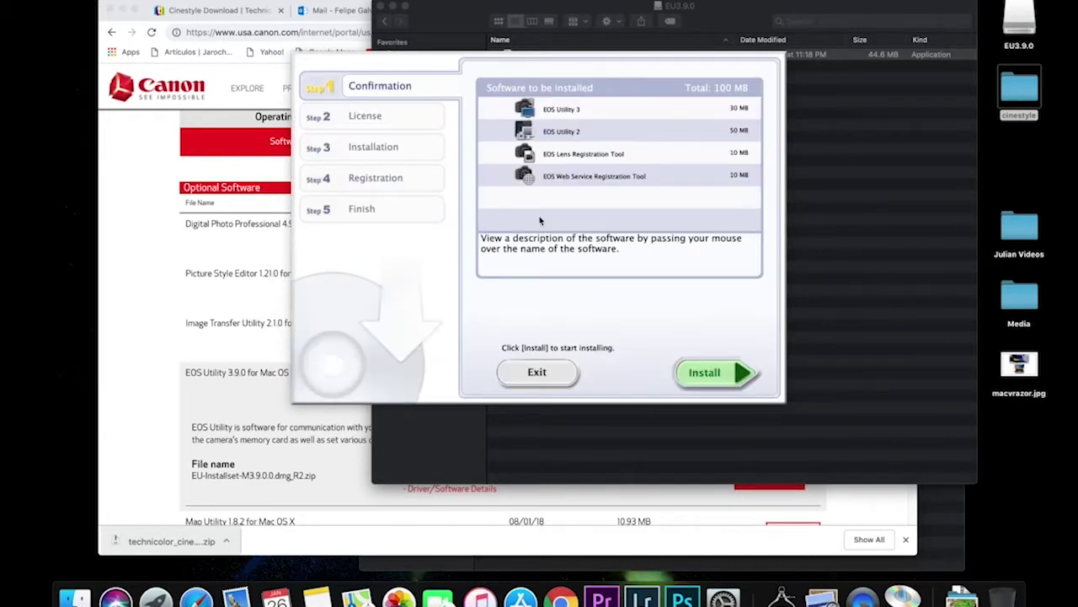
Step: Start installing the listed EOS software and accept the licence agreement
click(706, 373)
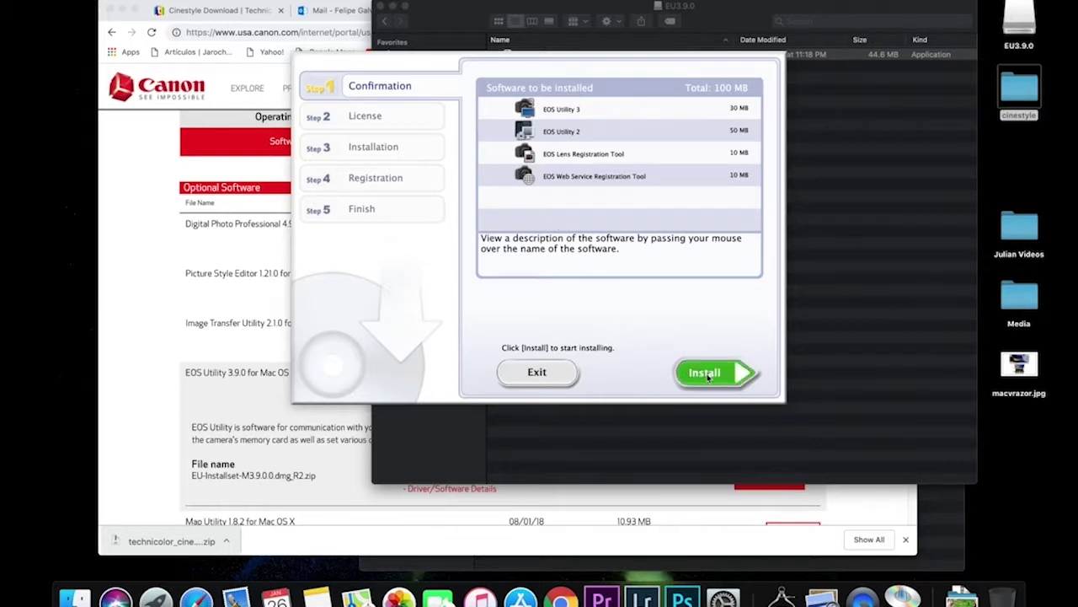
click(707, 375)
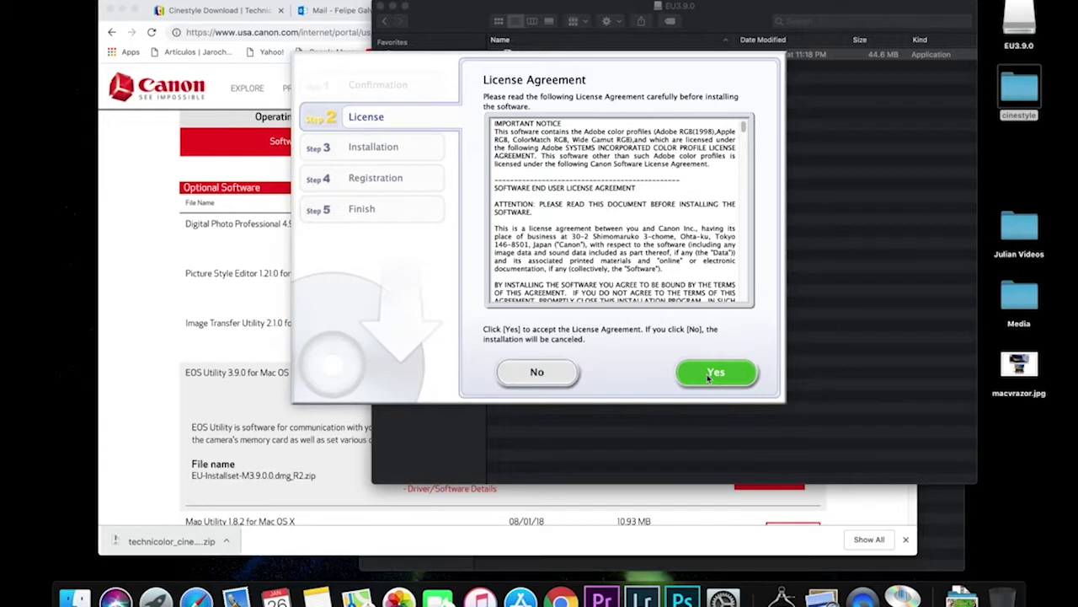
click(715, 373)
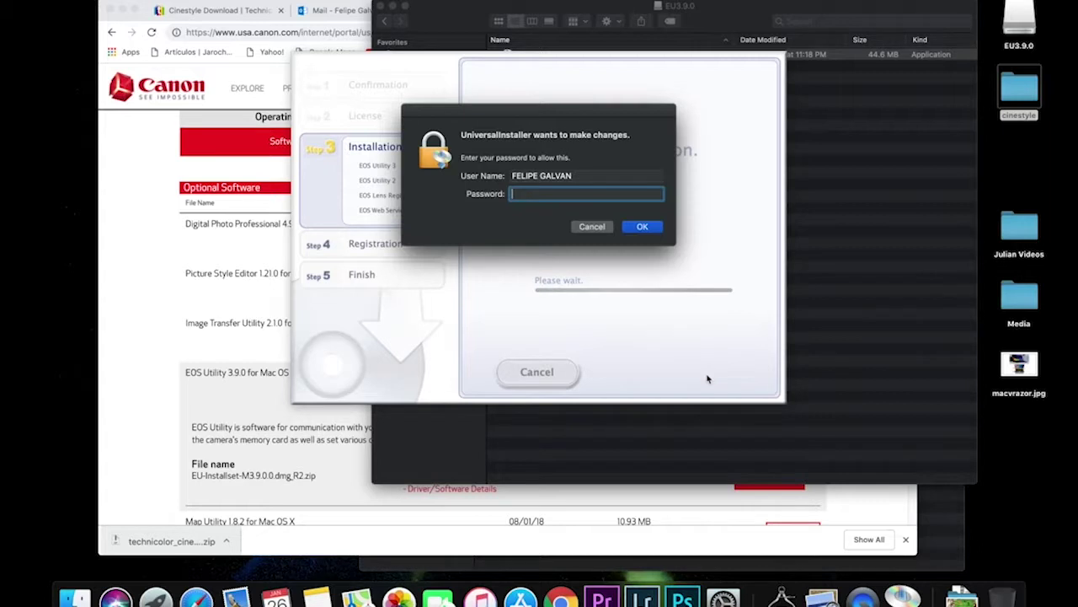
Step: Authorize with the administrator password, then finish the install choosing to register with Canon later
text(••••••••)
key(Return)
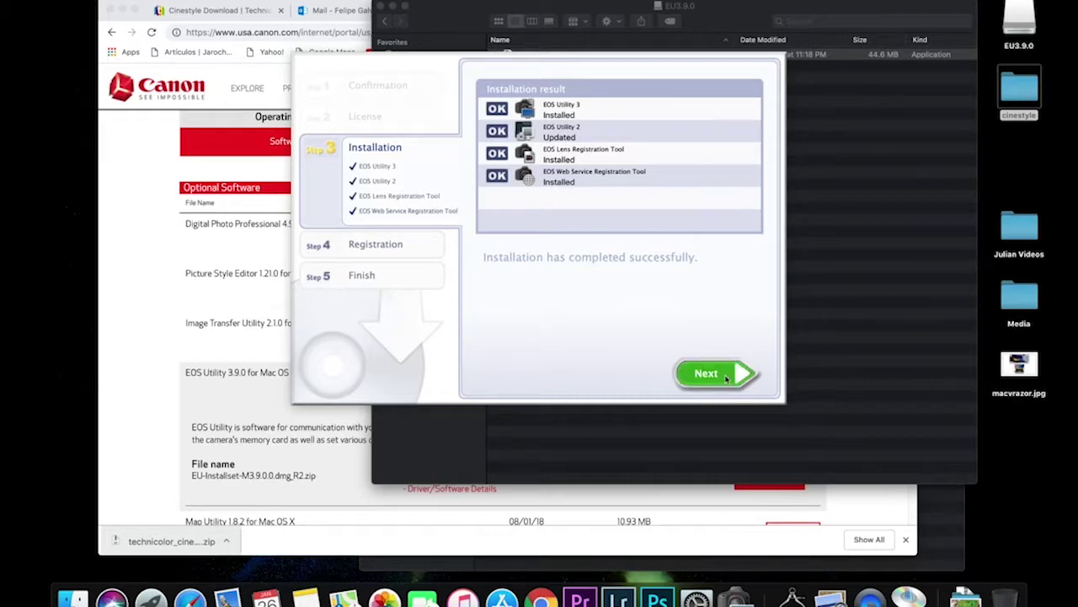
click(726, 378)
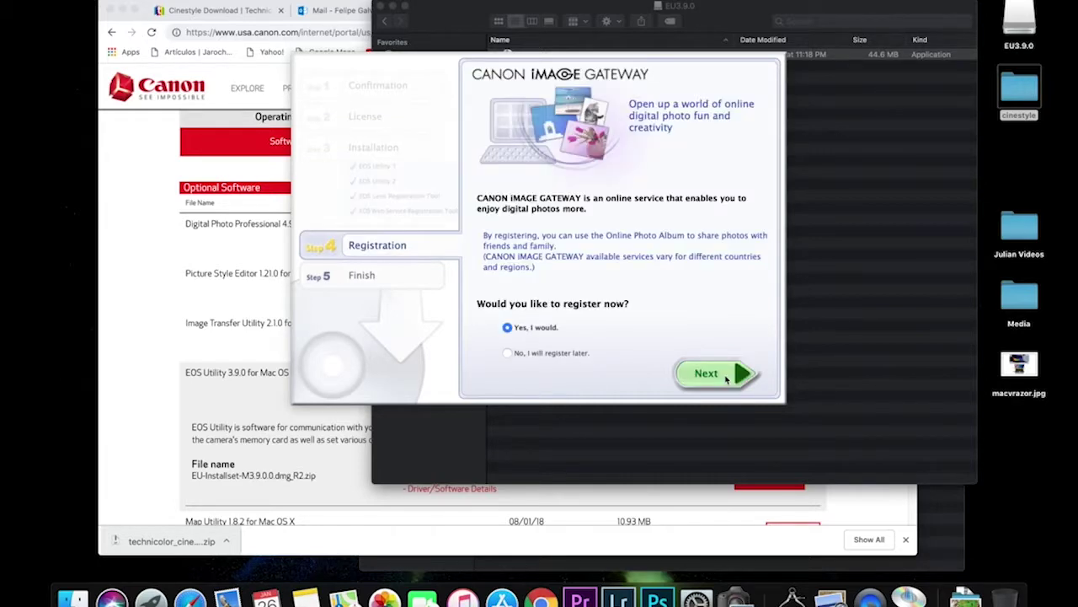
click(509, 352)
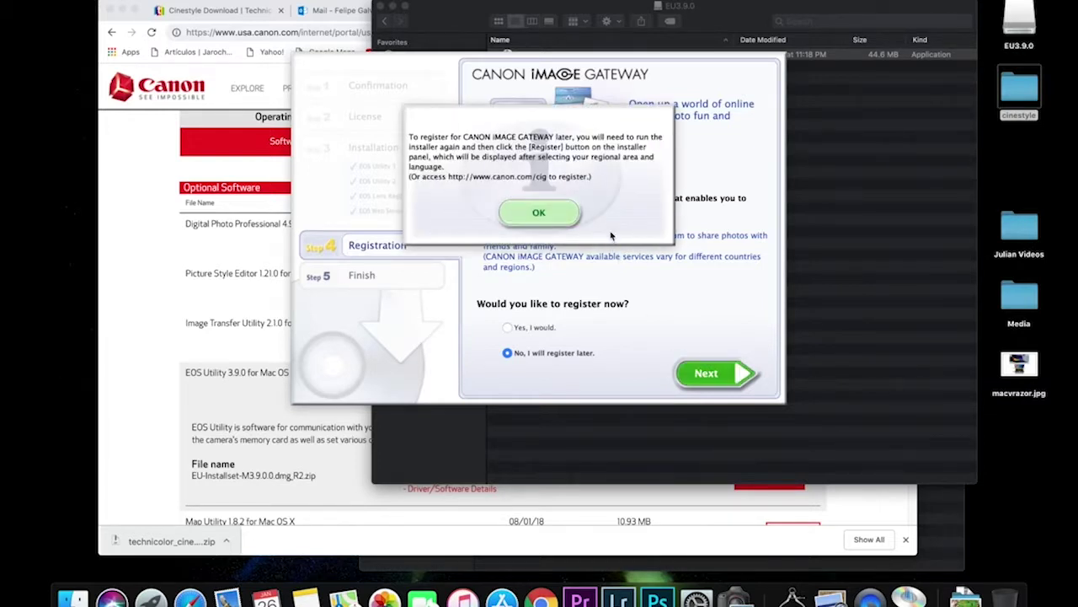
click(542, 216)
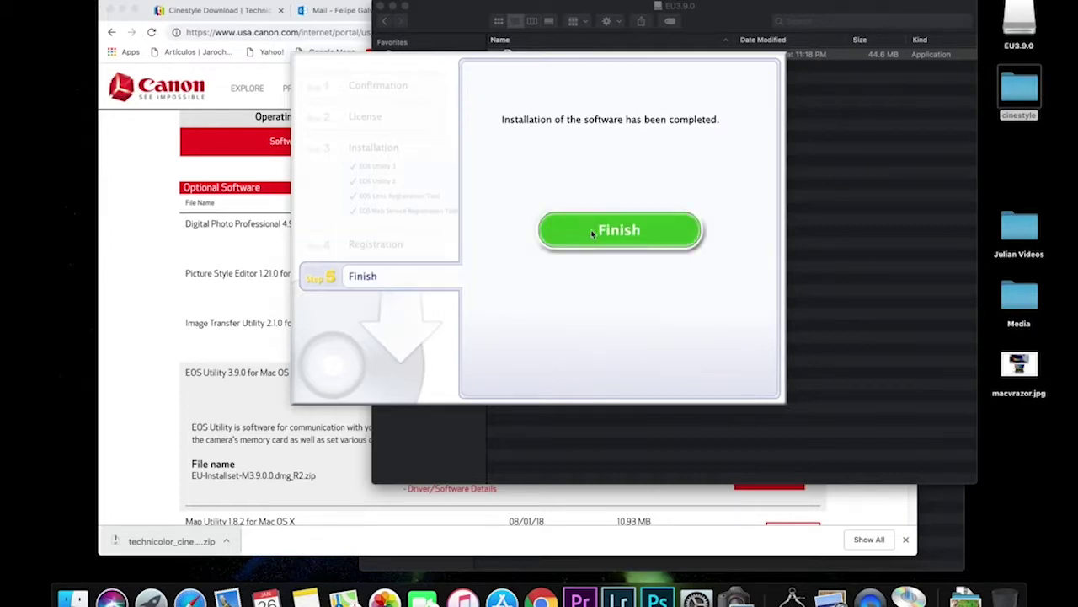
click(594, 232)
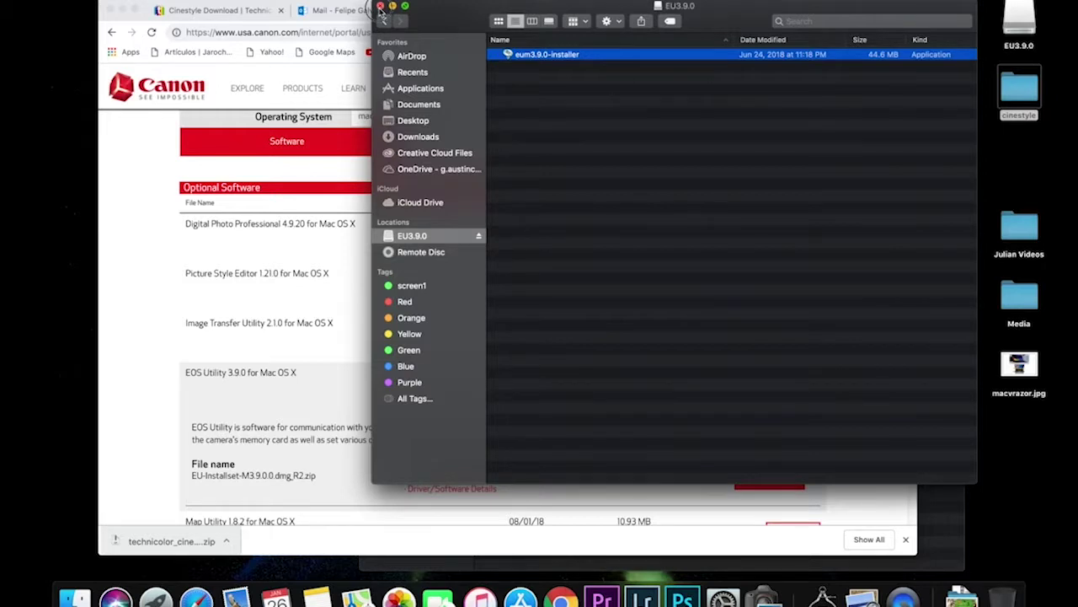
Step: Close the EU3.9.0 and CineStyle Finder windows, minimize Chrome, and open Applications in a new Finder window
click(380, 5)
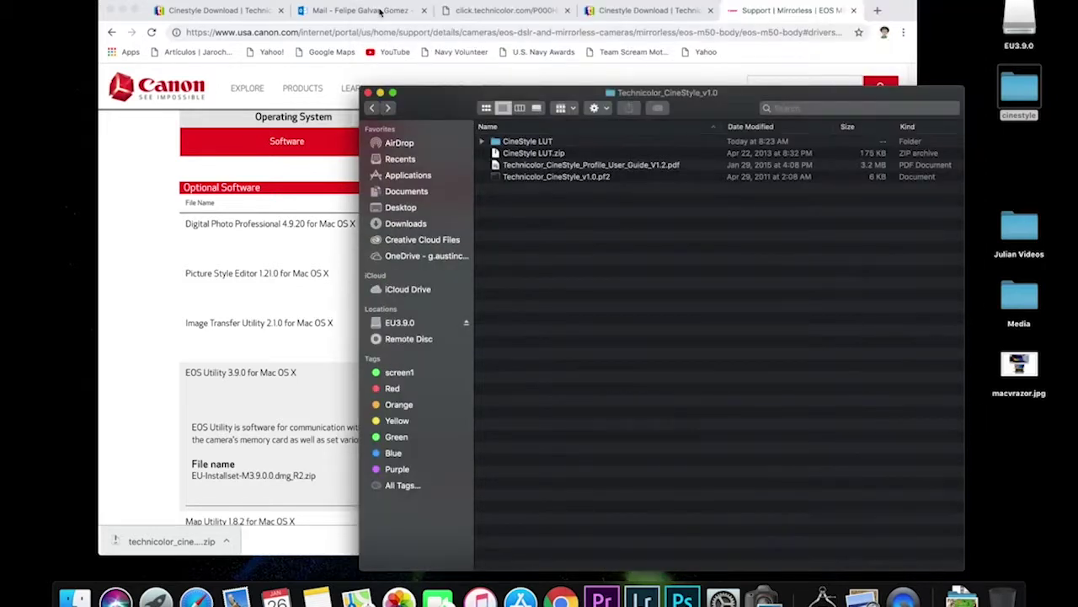
click(368, 92)
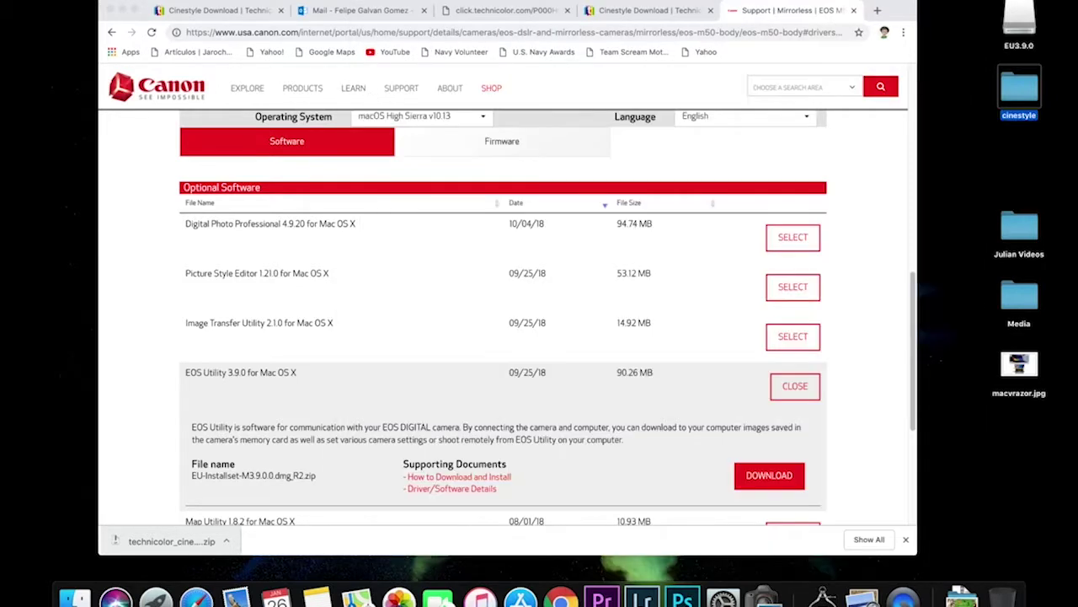
click(122, 12)
click(34, 0)
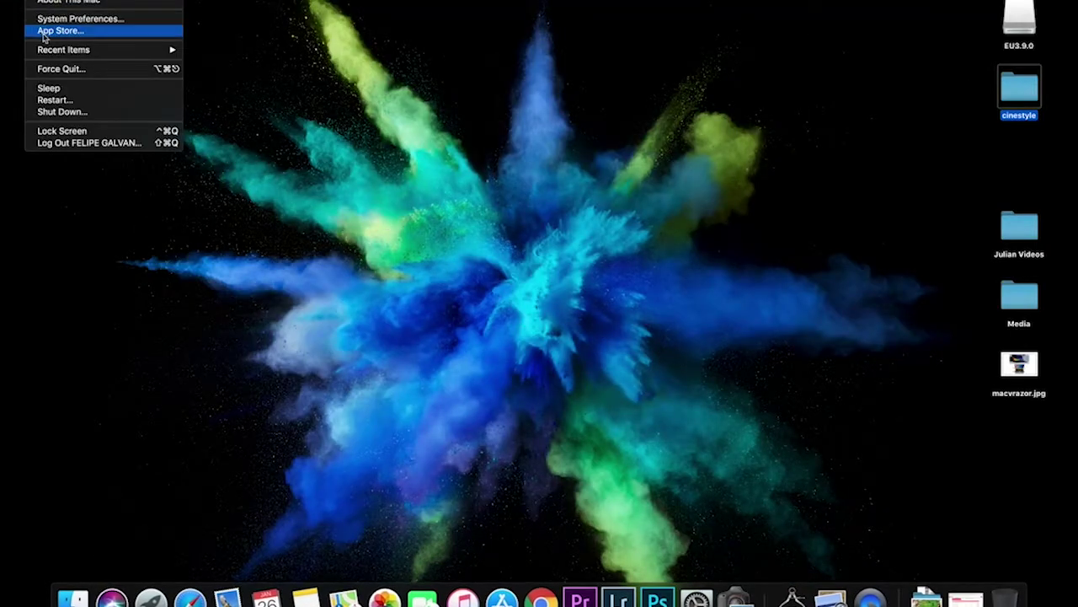
click(37, 559)
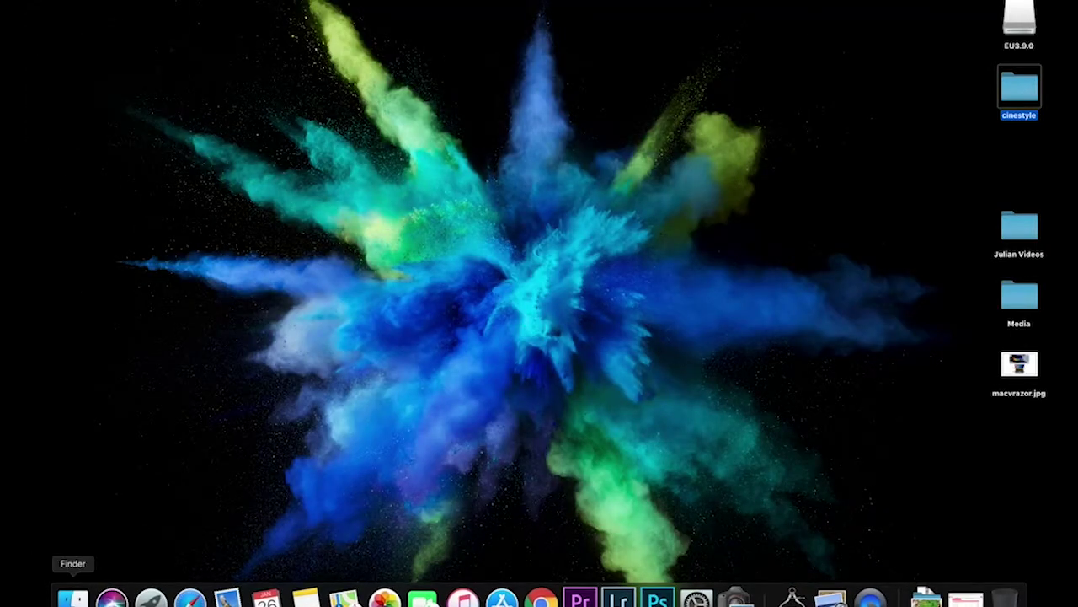
click(72, 597)
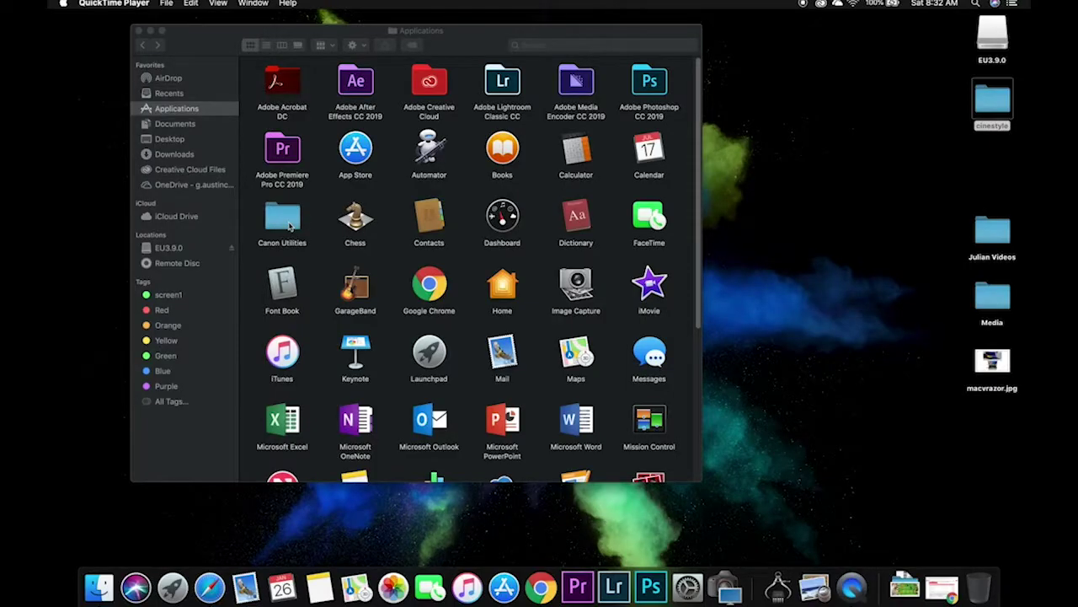
Step: Launch EOS Utility from Canon Utilities > EOS Utility, allow System Events access, and centre its window
double_click(290, 221)
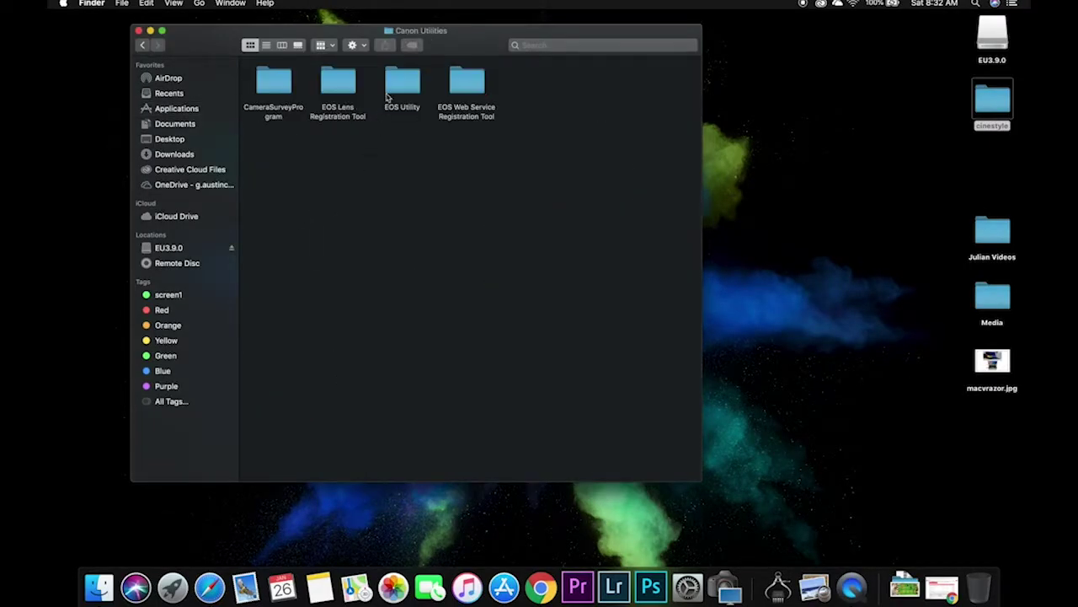
double_click(402, 84)
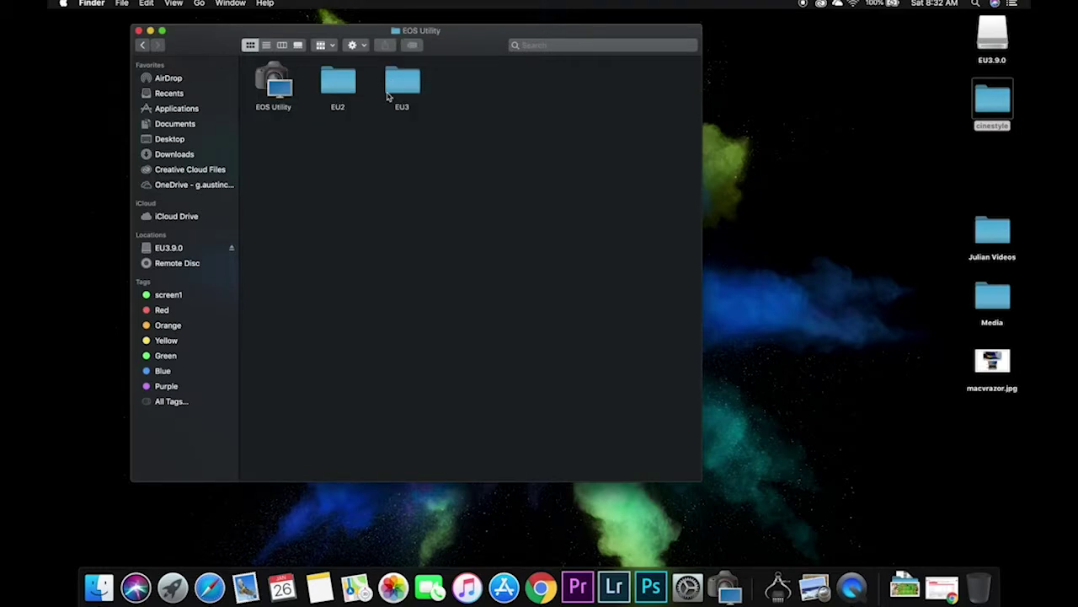
click(264, 91)
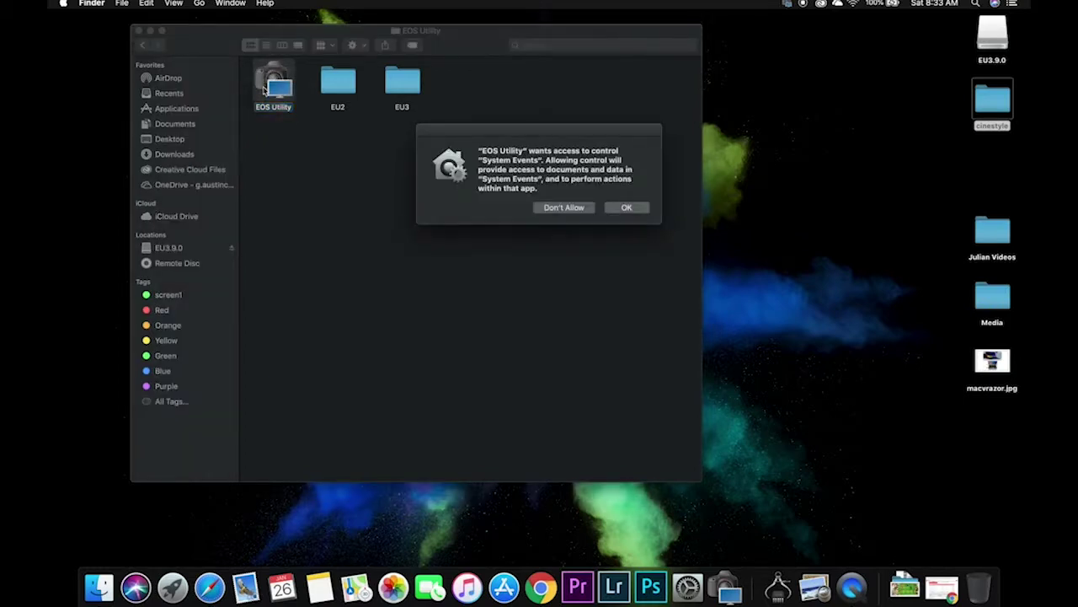
click(627, 210)
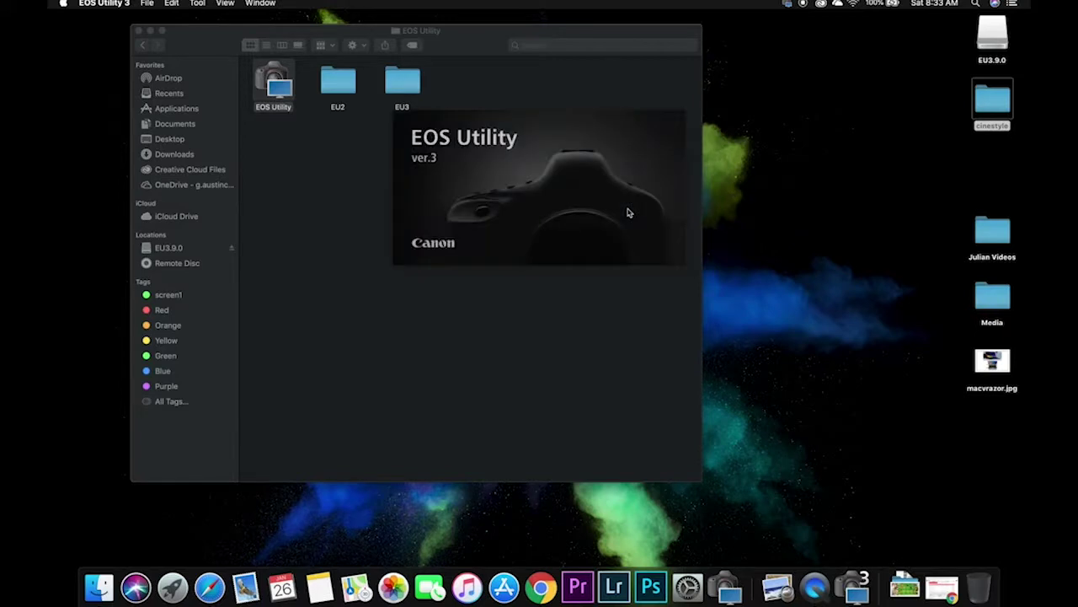
drag(215, 16, 478, 50)
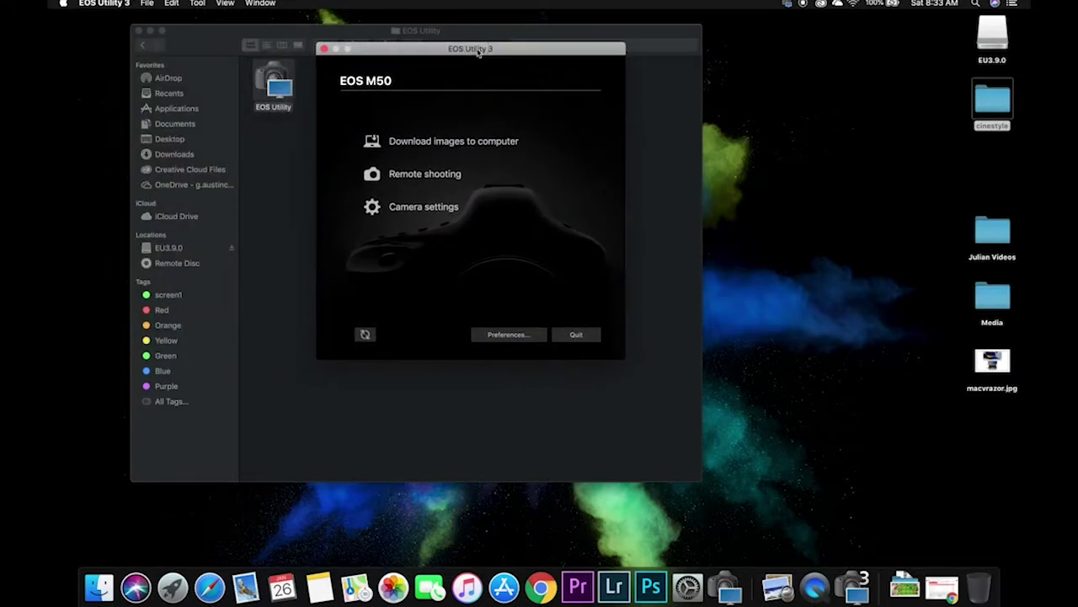
Step: Start Register Picture Style File for the User Def. 2 slot and browse for a style file
click(428, 209)
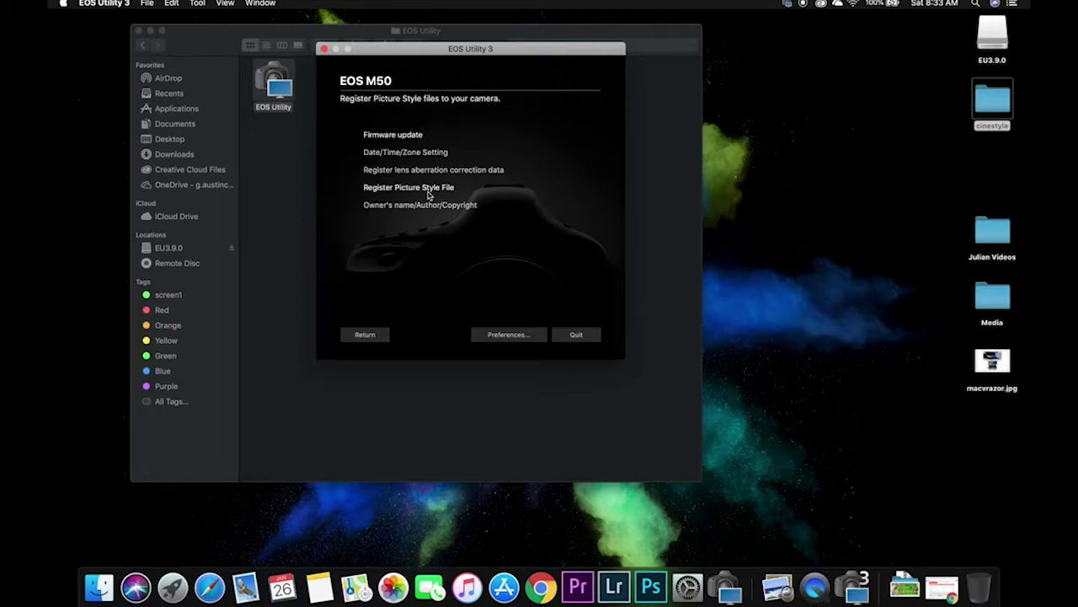
click(428, 189)
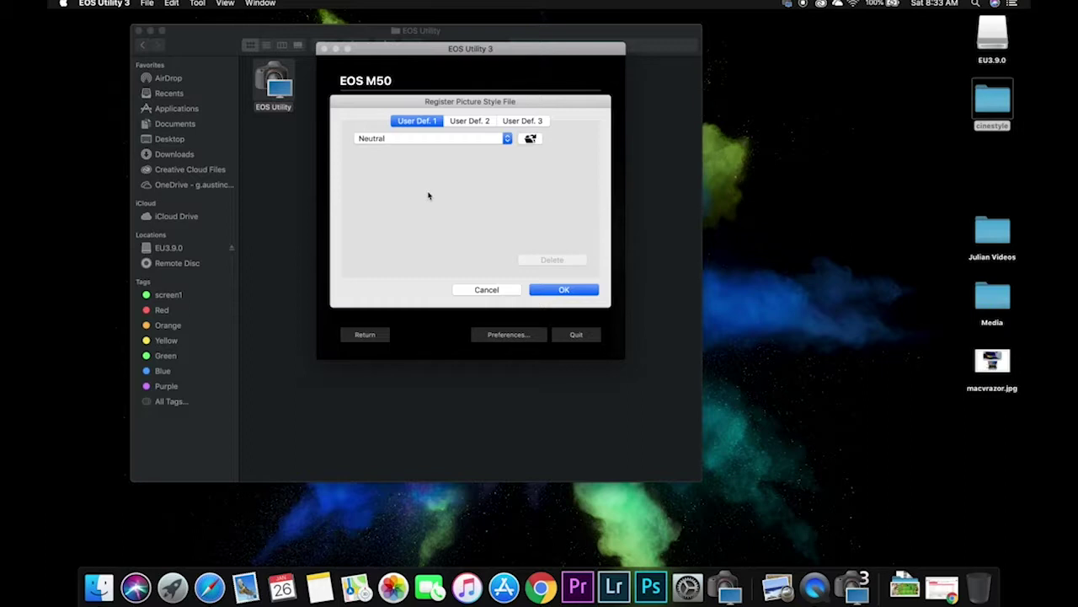
click(479, 124)
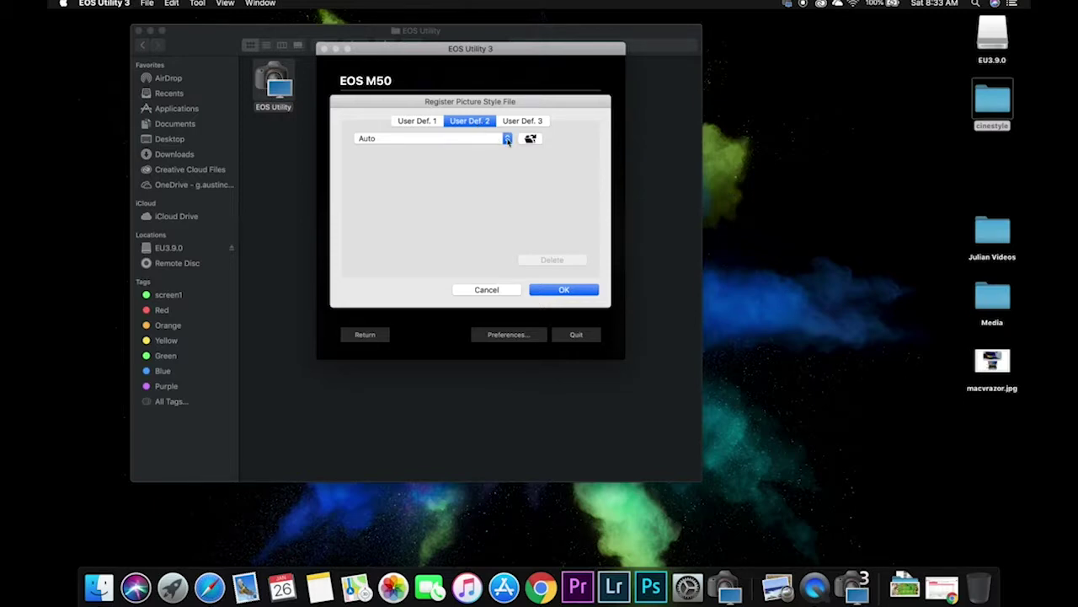
click(504, 139)
click(497, 141)
click(428, 122)
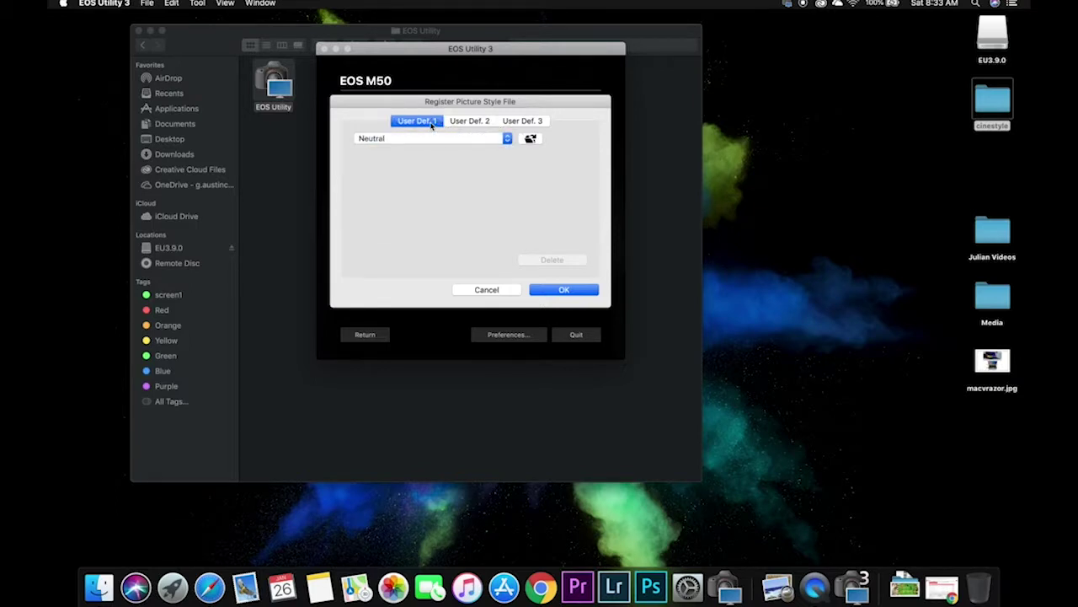
click(465, 123)
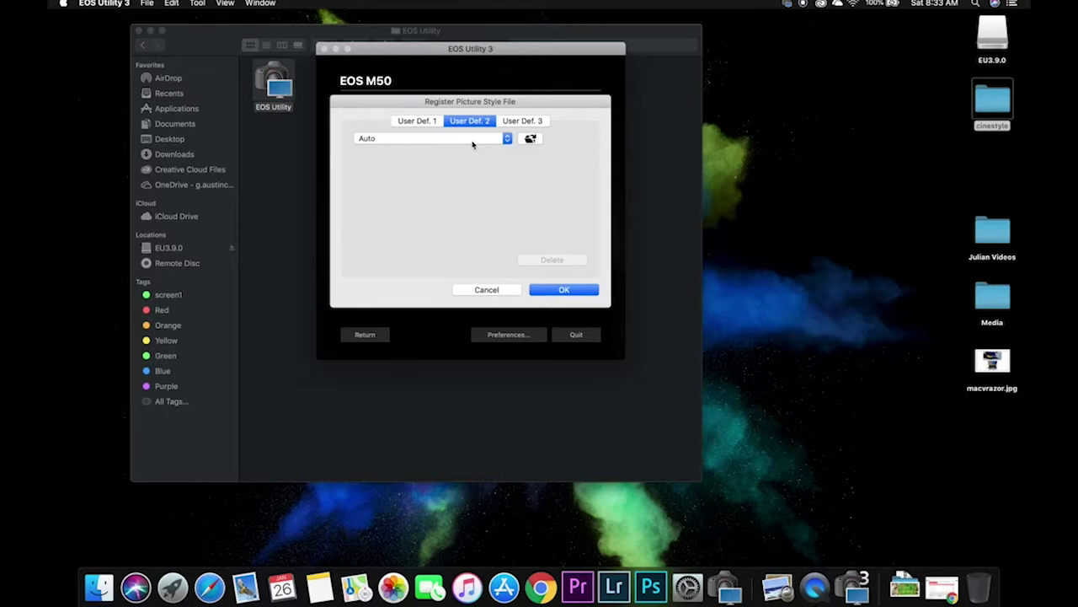
click(532, 139)
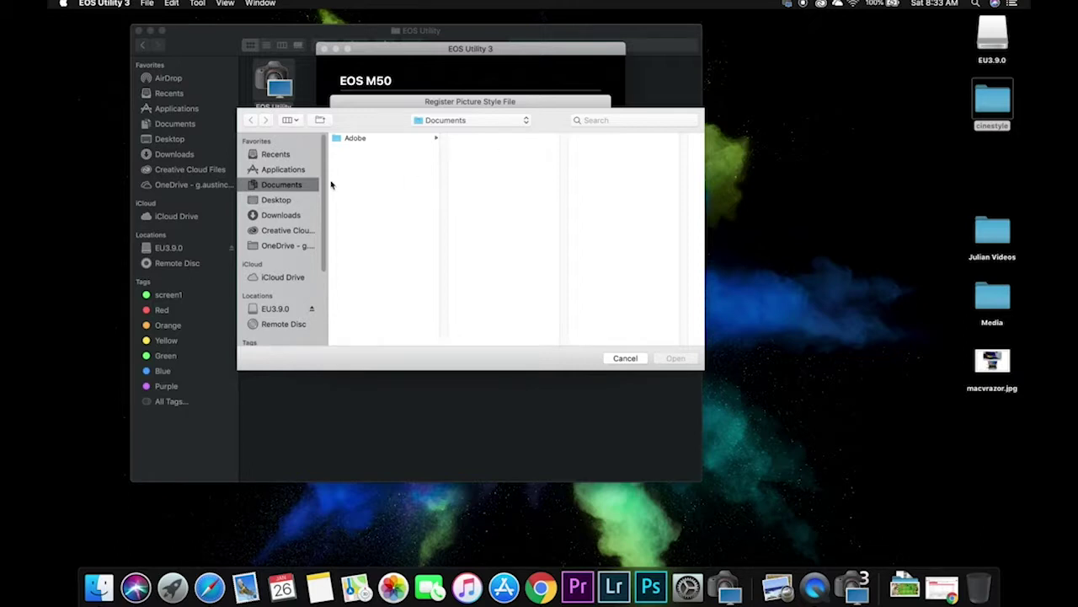
Step: Load Technicolor_CineStyle_v1.0.pf2 from Downloads > Technicolor_CineStyle_v1.0 and register it to the camera
click(283, 215)
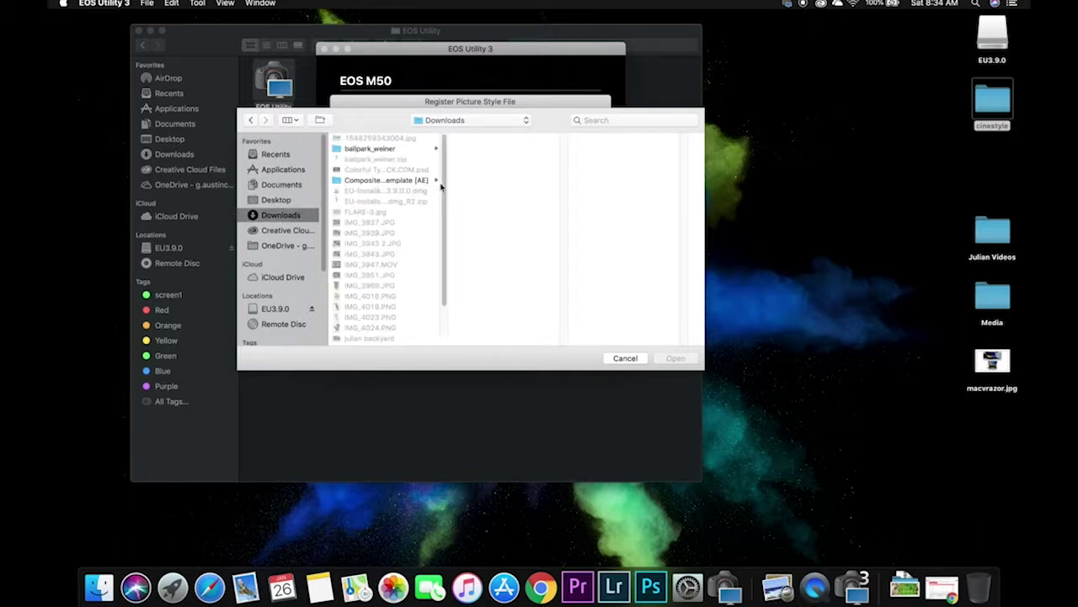
click(386, 184)
scroll(440, 186, down, 3)
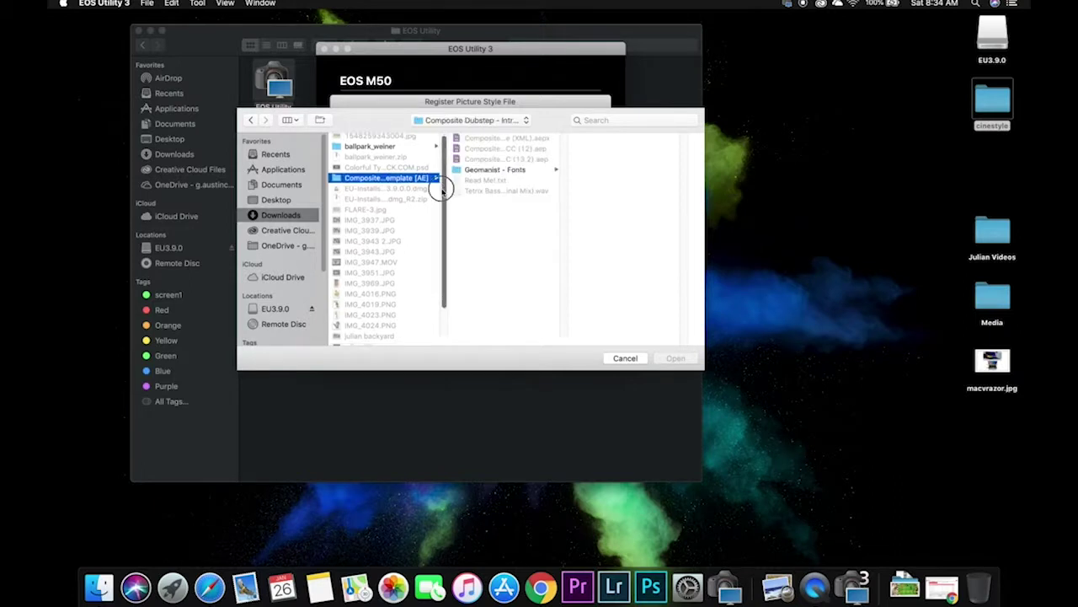
click(389, 321)
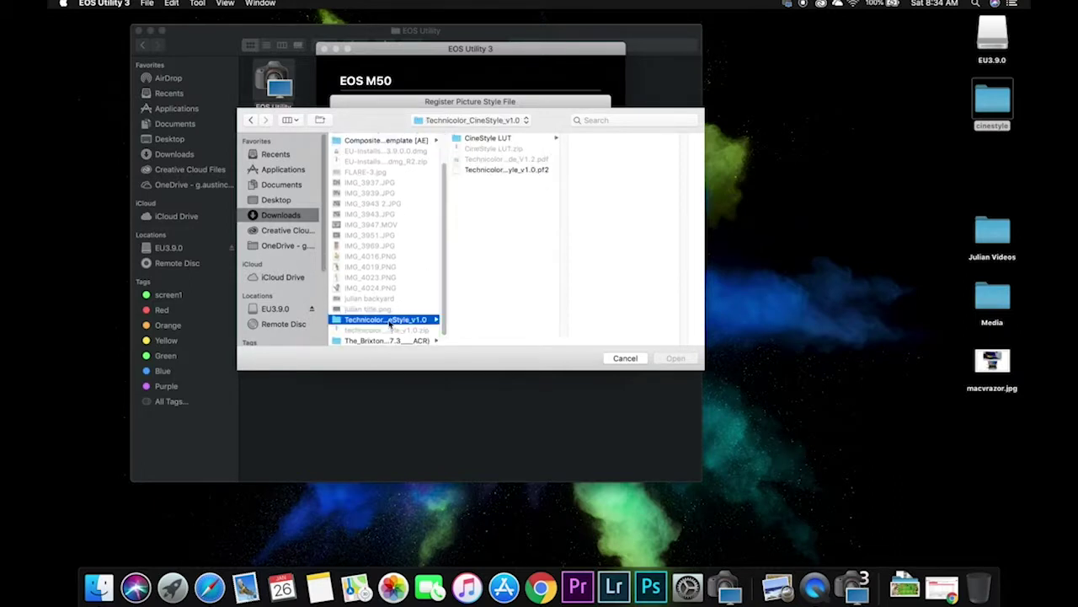
click(480, 172)
click(485, 142)
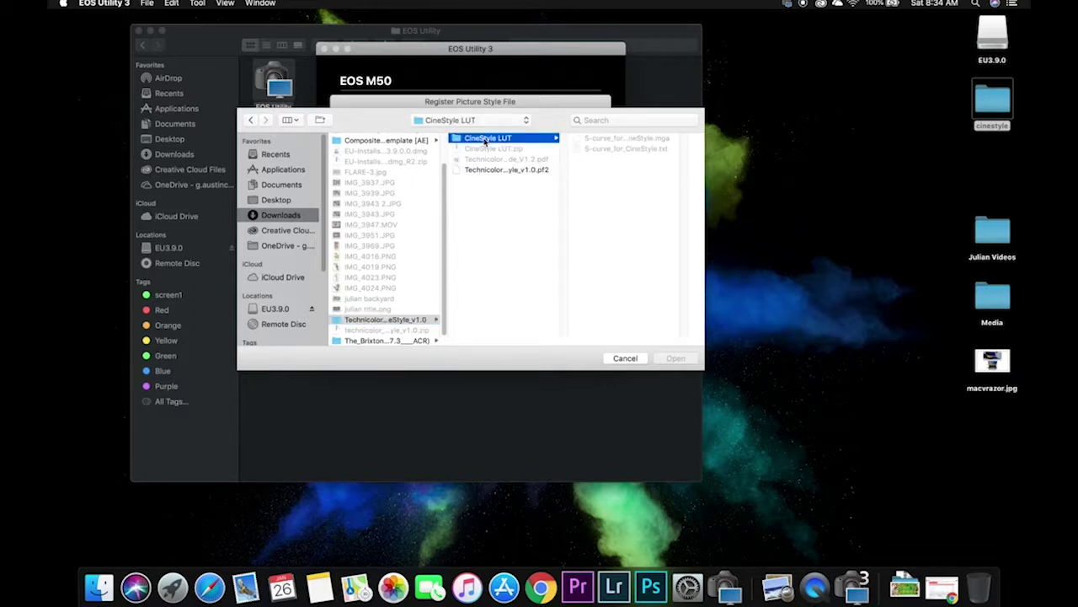
click(485, 172)
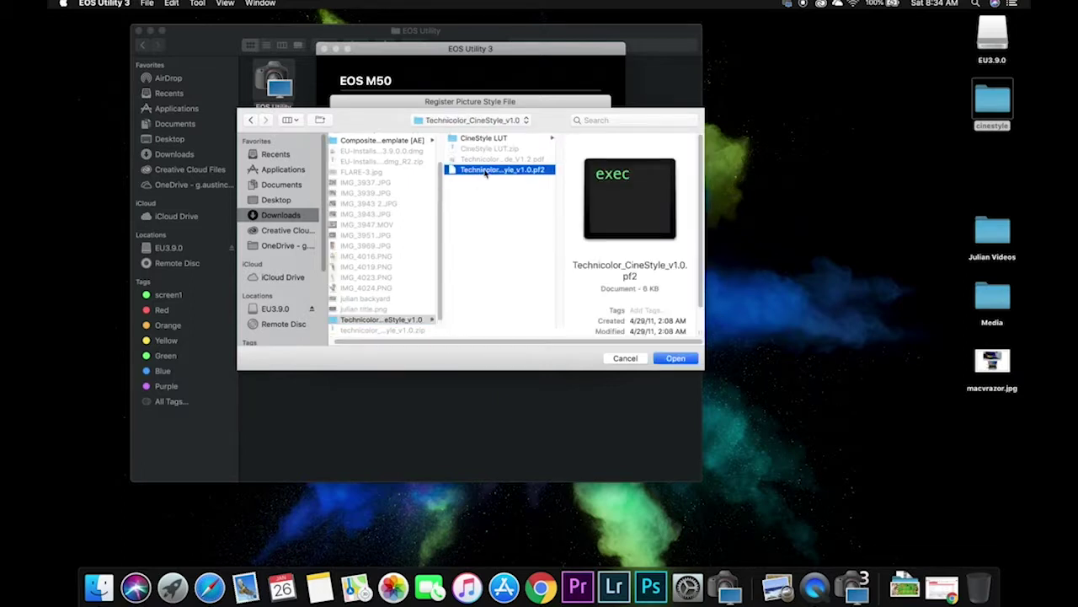
click(679, 359)
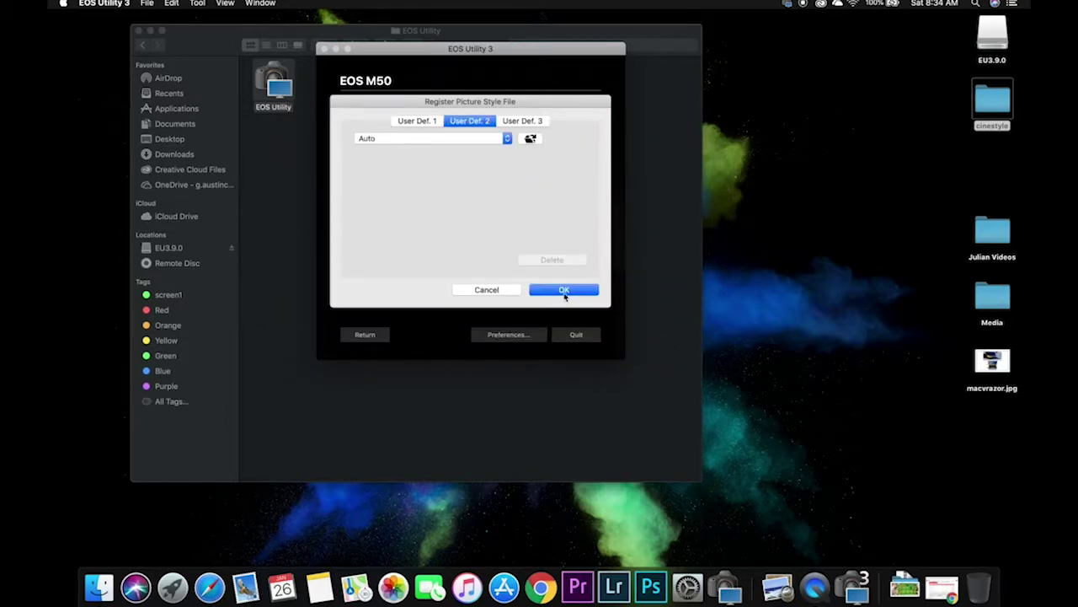
click(564, 290)
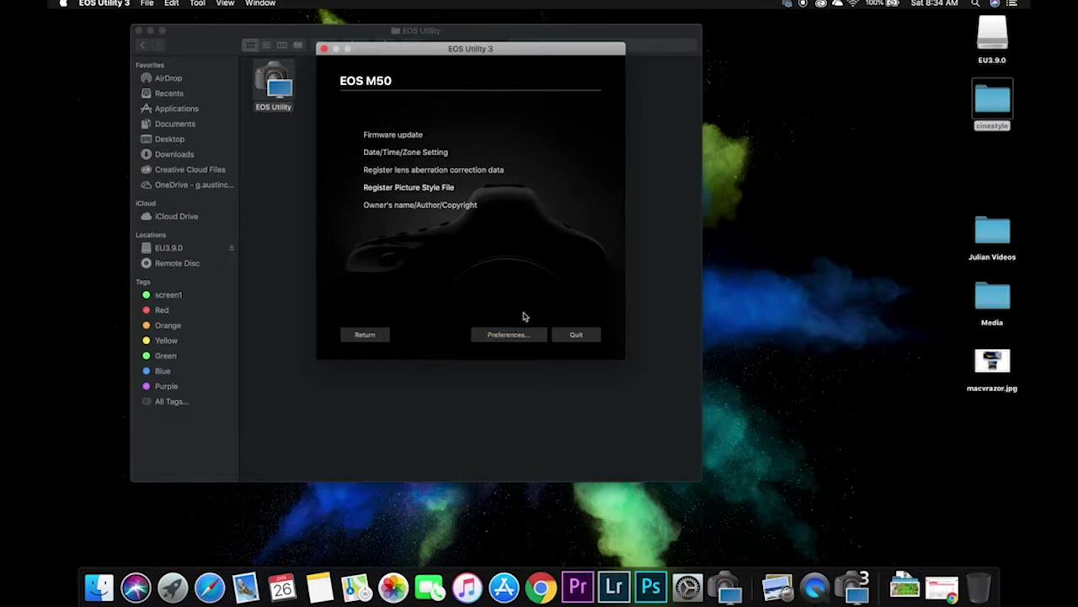
Step: Reopen the registration dialog, confirm User Def. 2 shows CineStyle, and close it with OK
click(409, 187)
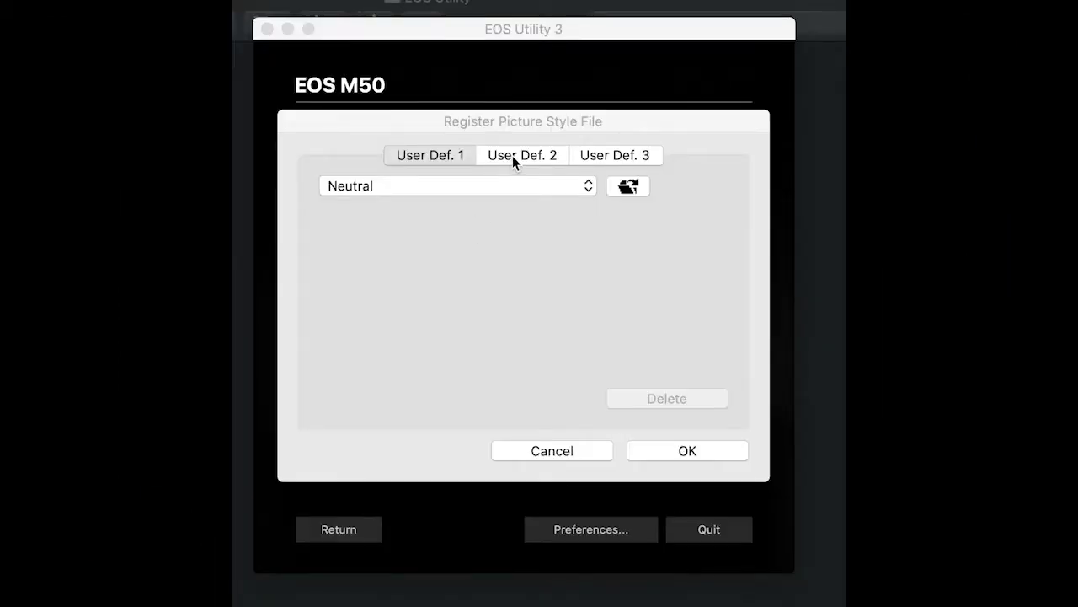
click(591, 186)
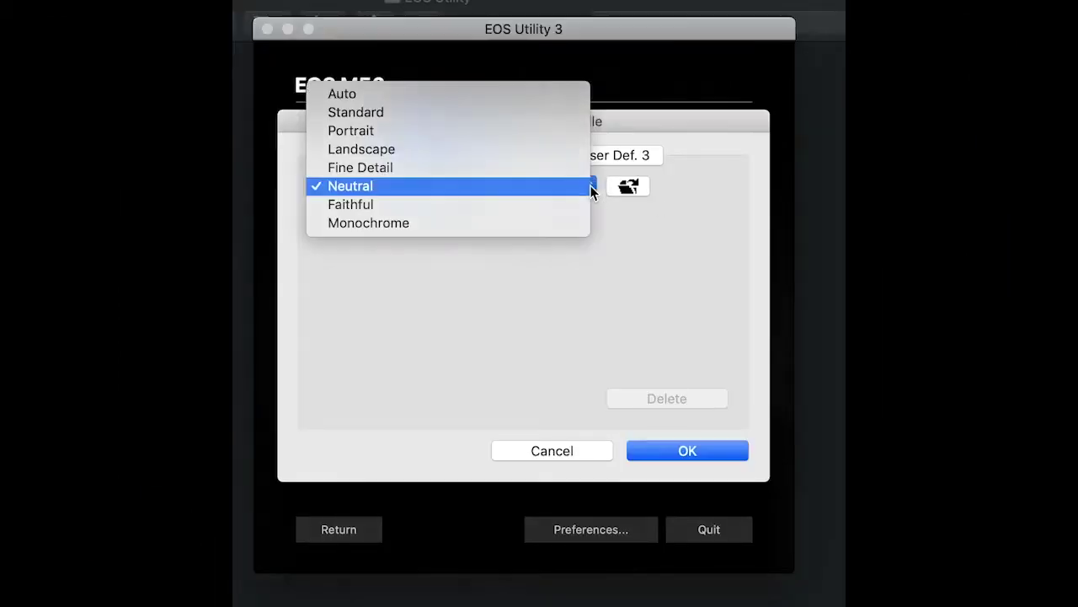
click(590, 186)
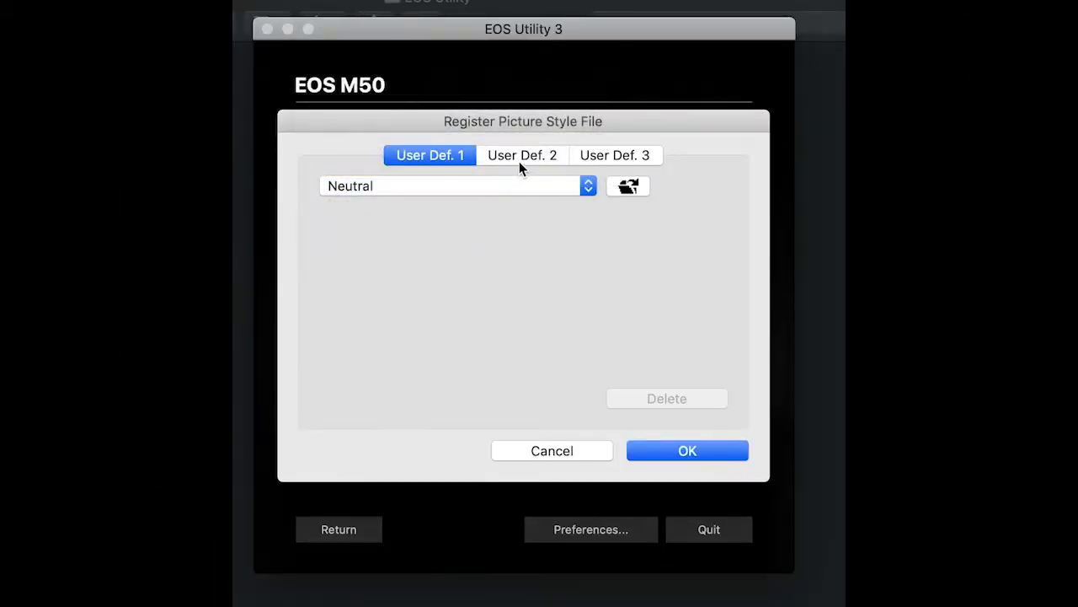
click(520, 162)
click(590, 186)
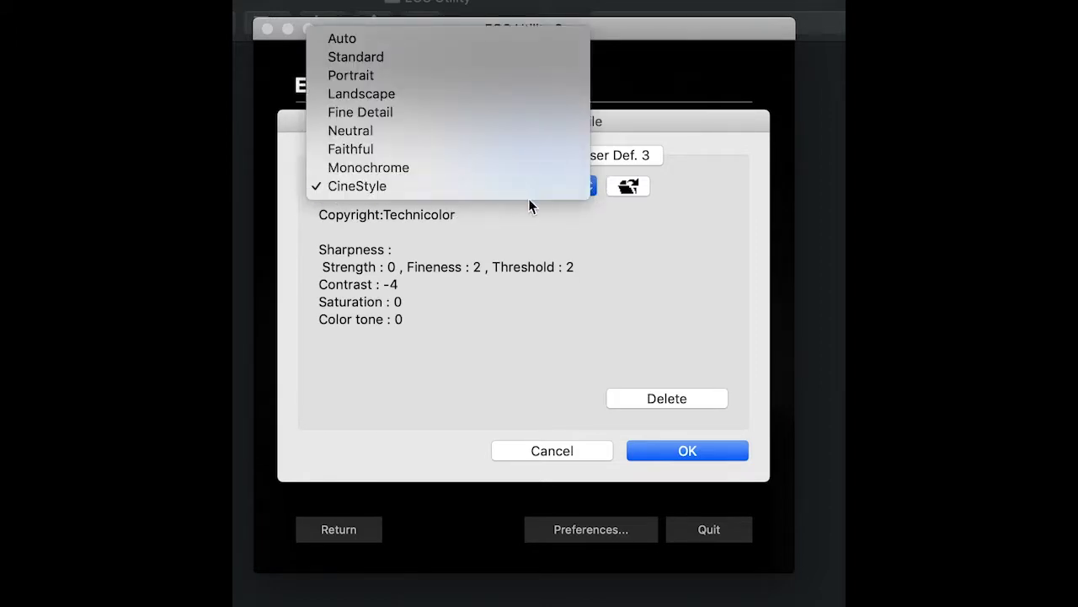
click(552, 222)
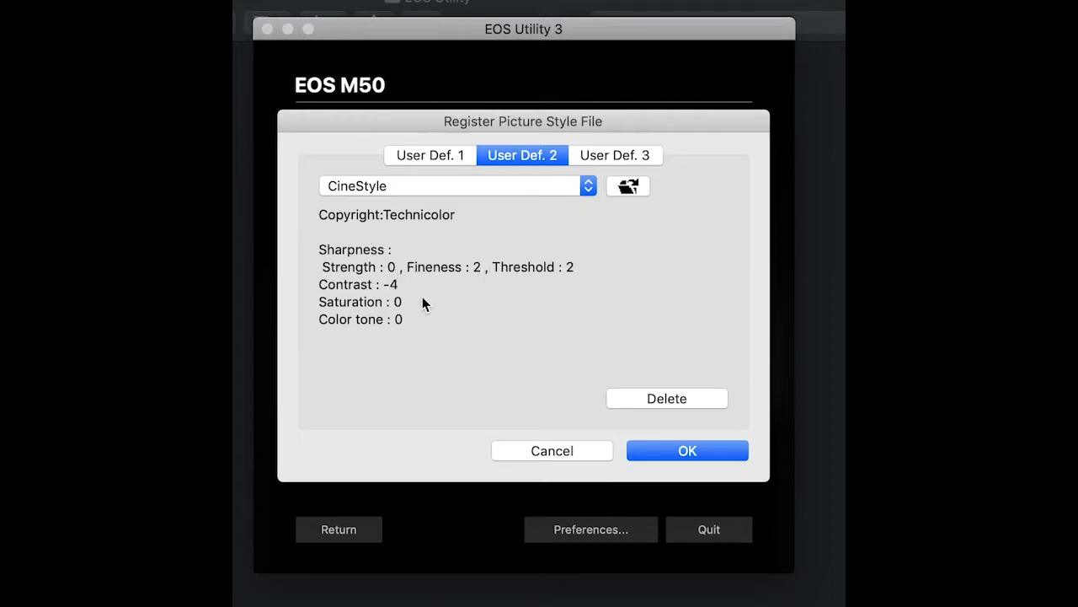
click(658, 451)
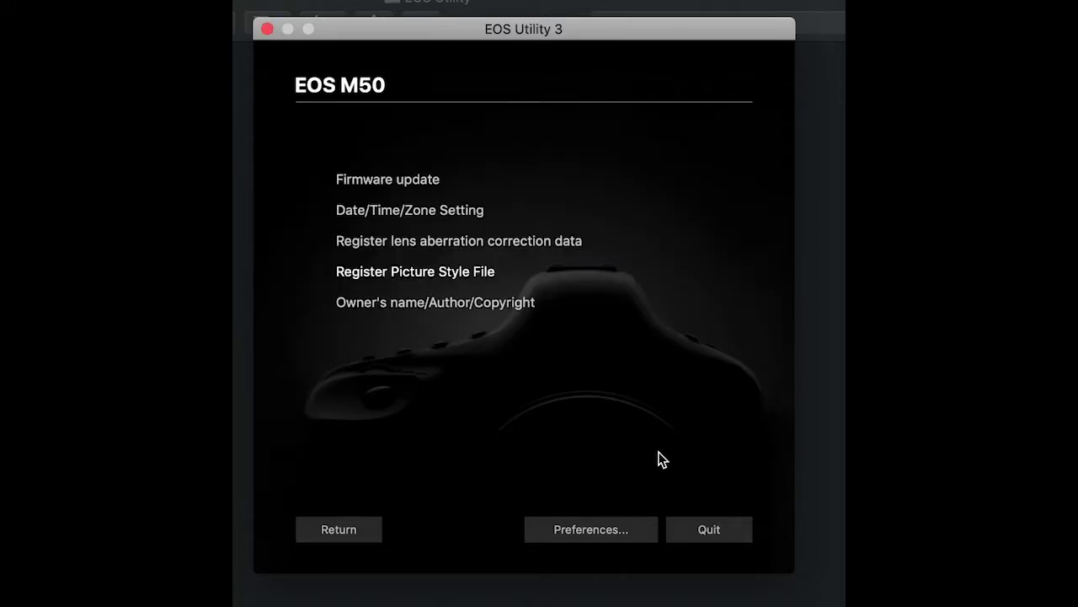
Step: Quit EOS Utility and choose User Def. 2 (CineStyle) in the camera's Picture Style menu
click(687, 531)
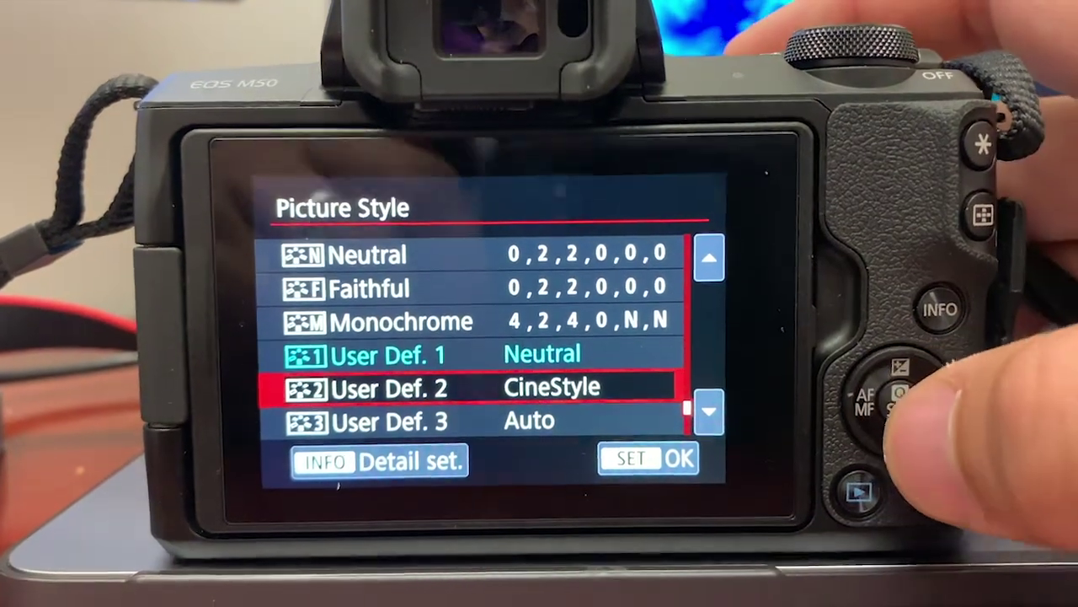
key(Down)
key(Up)
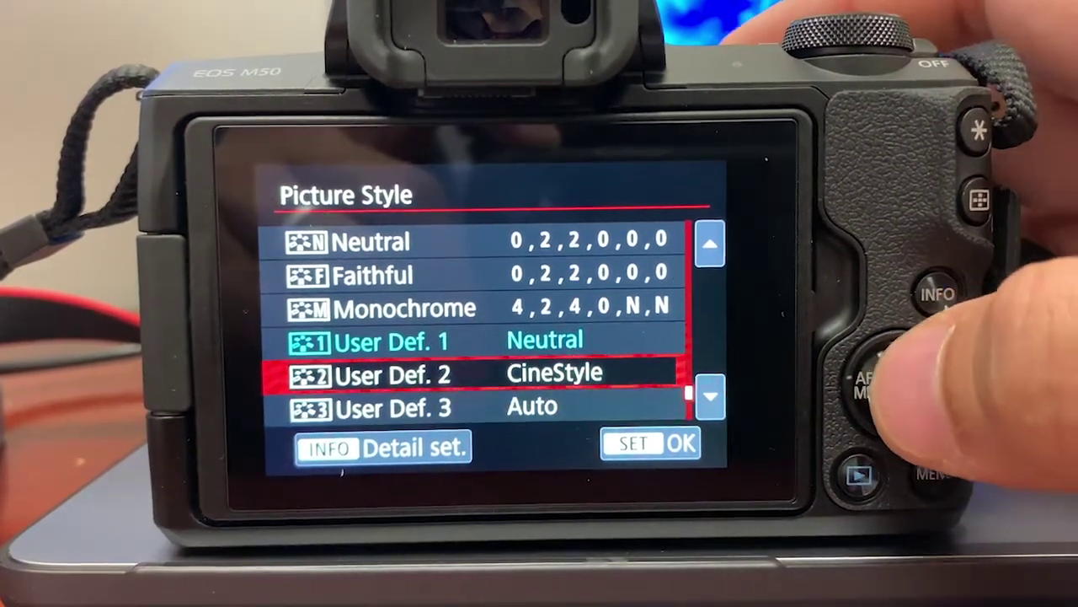
key(Return)
key(Return)
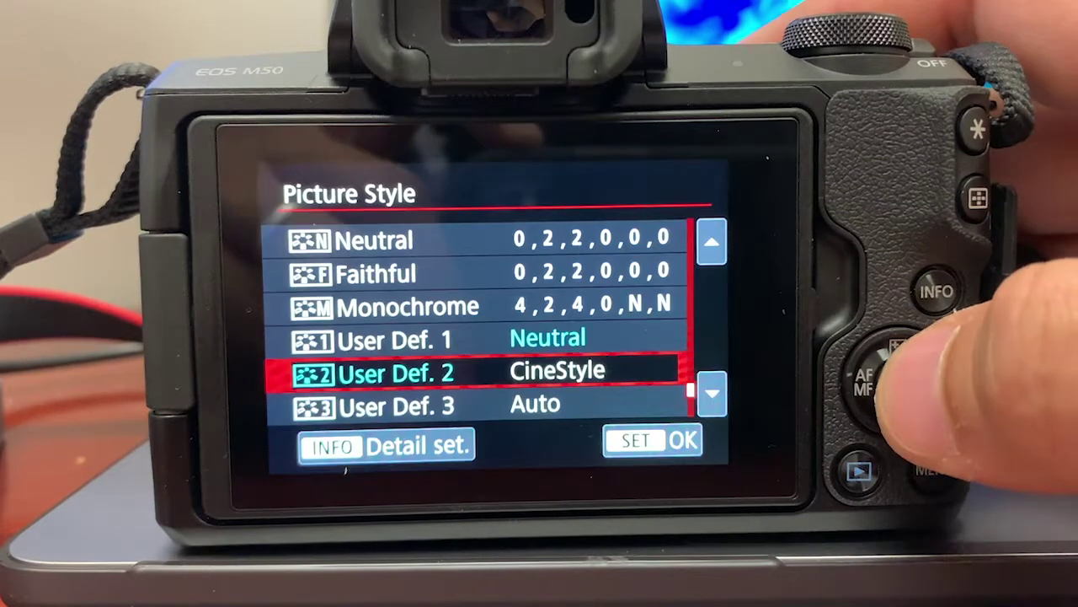